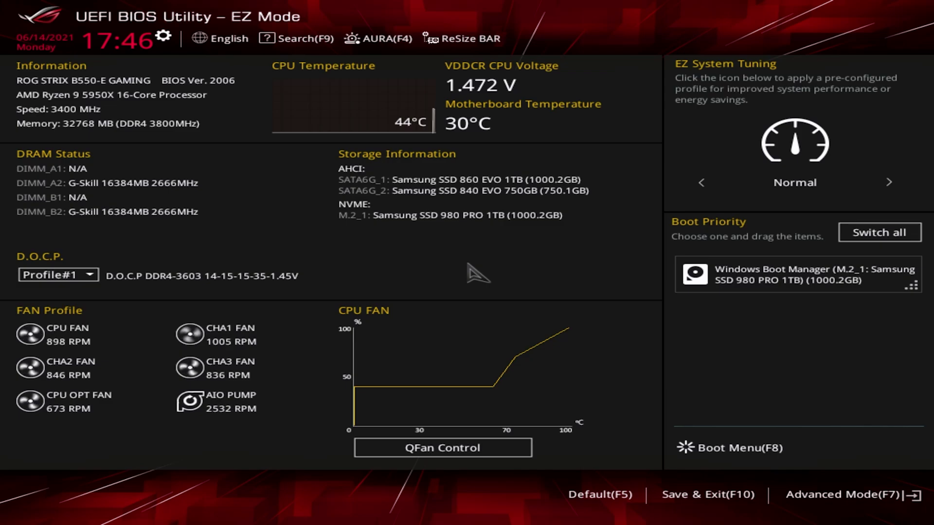
Switch to Advanced Mode, keep Ai Overclock Tuner on D.O.C.P. and verify DDR4-3800MHz memory frequency.
key("F7")
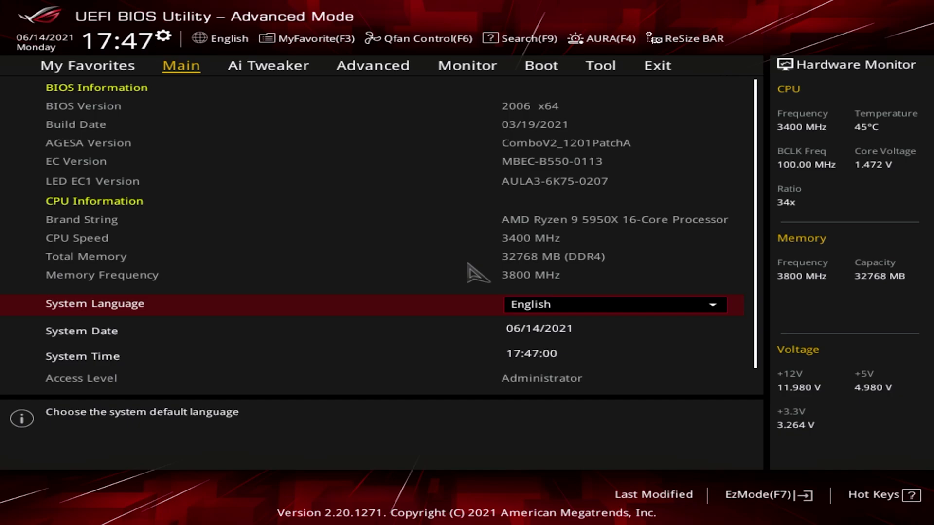
key("Right")
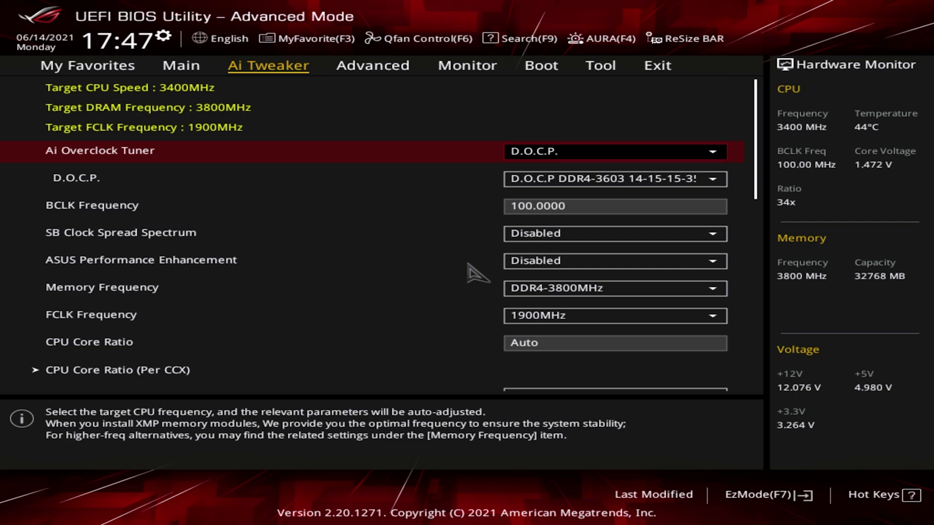
key("Return")
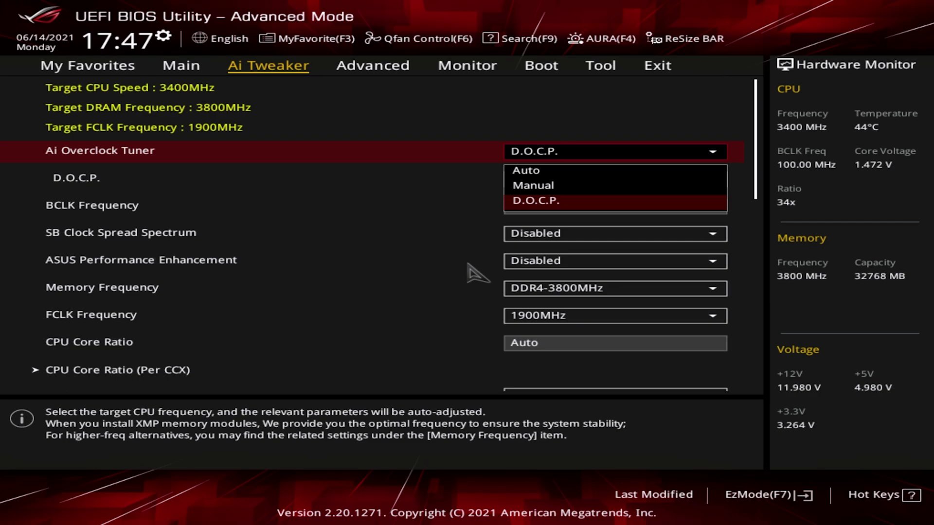
key("Return")
key("Down")
key("Down")
key("Down")
key("Down")
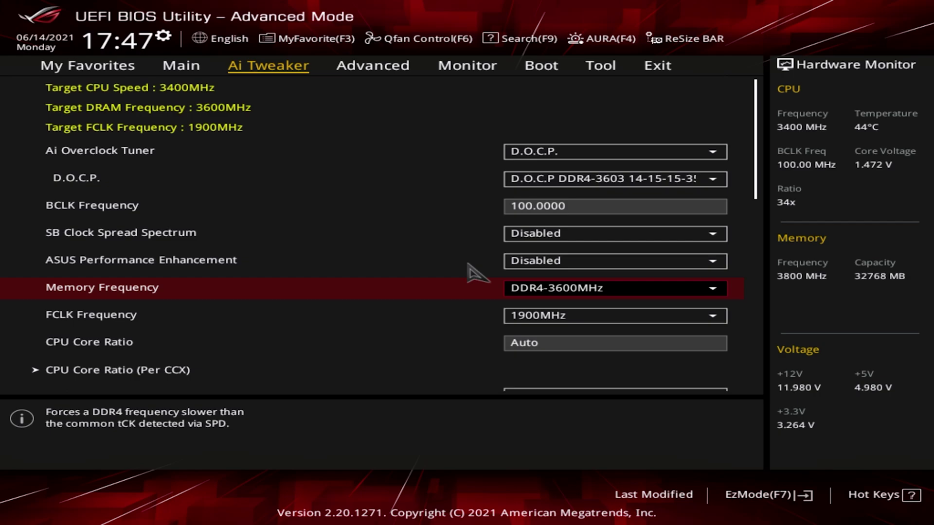
key("Up")
key("F10")
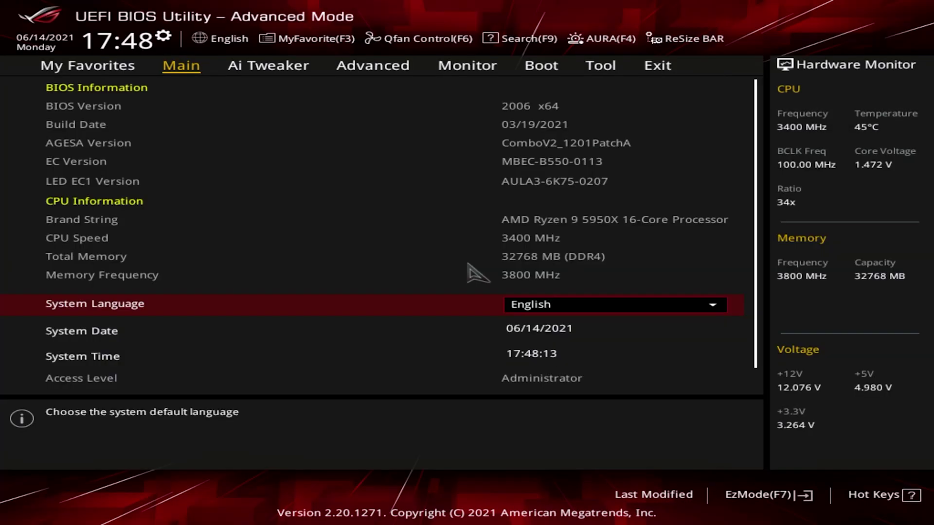
Set CPU Core Ratio to 45.00 in Ai Tweaker.
key("Right")
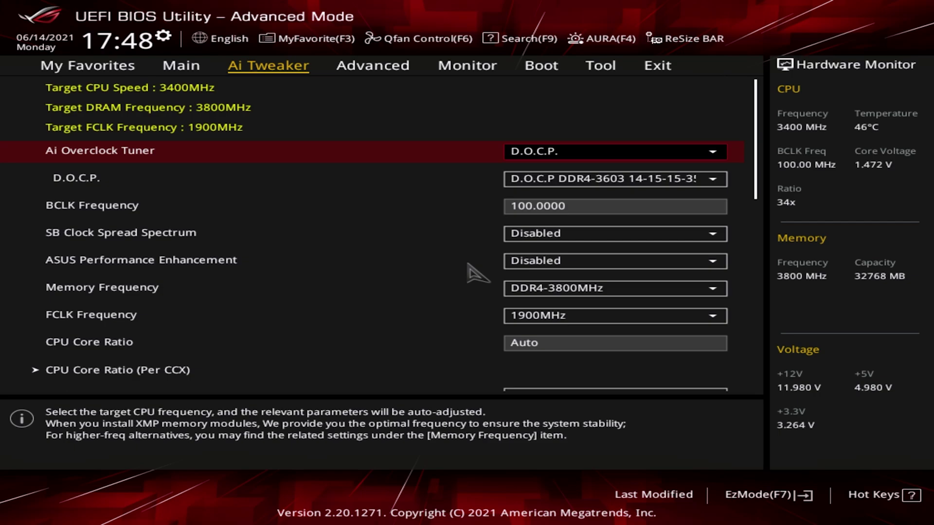
key("Down")
key("Down")
key("Down")
key("Down")
key("Down")
key("Down")
key("Down")
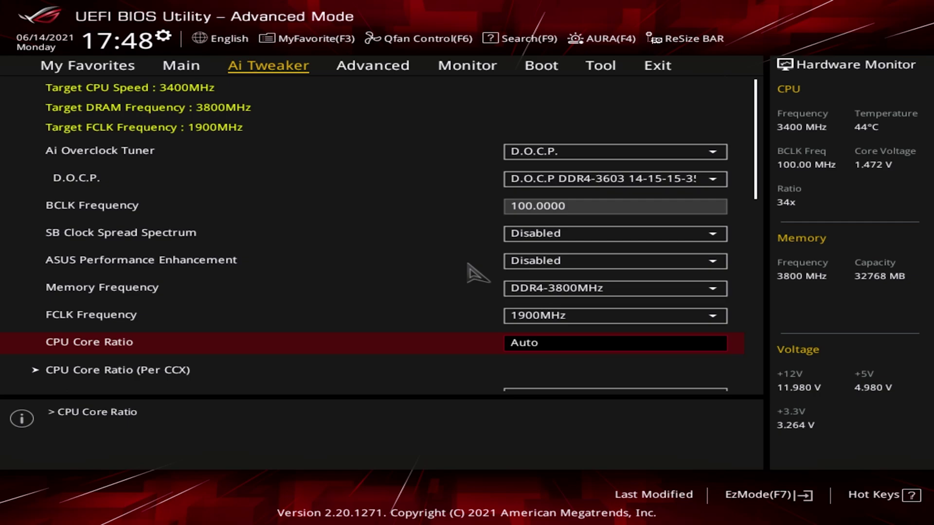
type("45")
key("Return")
Set VDDCR CPU Voltage to Manual with a 1.26250 V override.
key("Down")
key("Down")
key("Down")
key("Down")
key("Down")
key("Down")
key("Down")
key("Down")
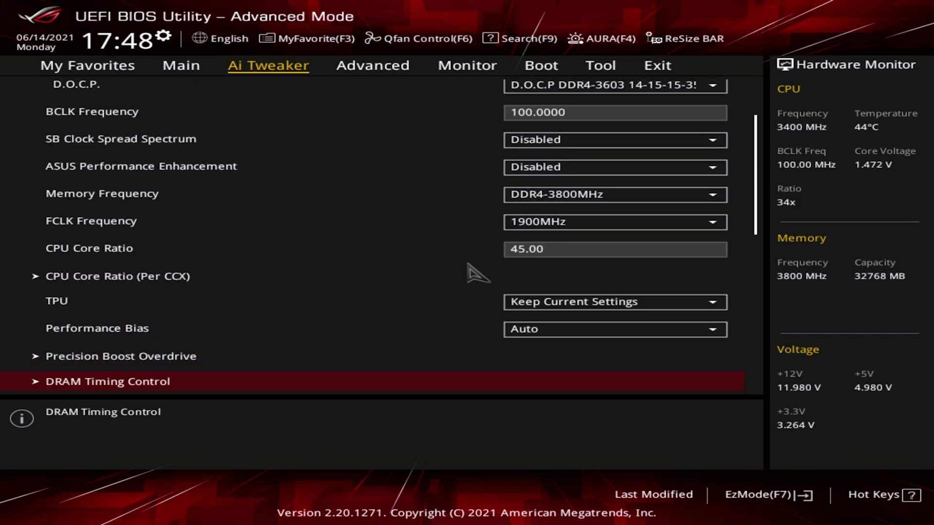
key("Down")
key("Down")
key("Down")
key("Up")
key("Up")
key("Up")
key("Up")
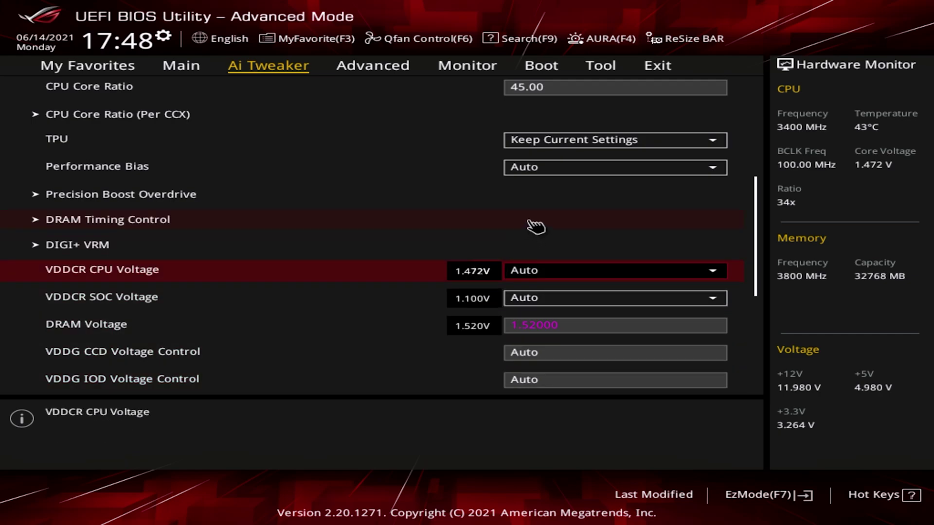
key("Return")
key("Down")
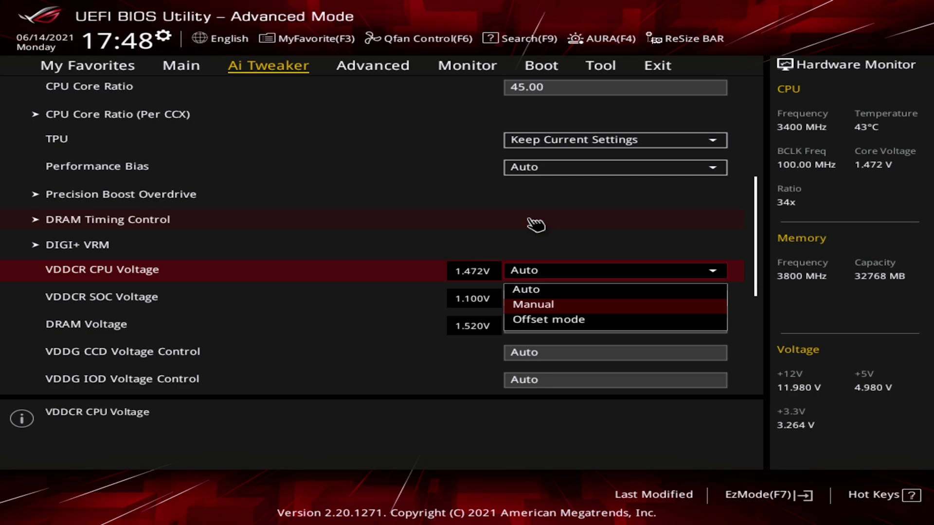
key("Return")
key("Down")
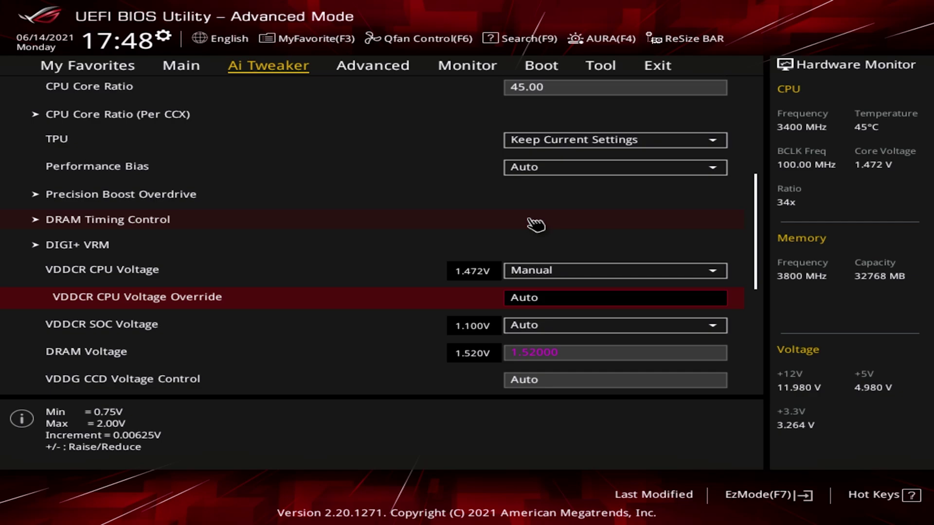
type("1.26")
key("Return")
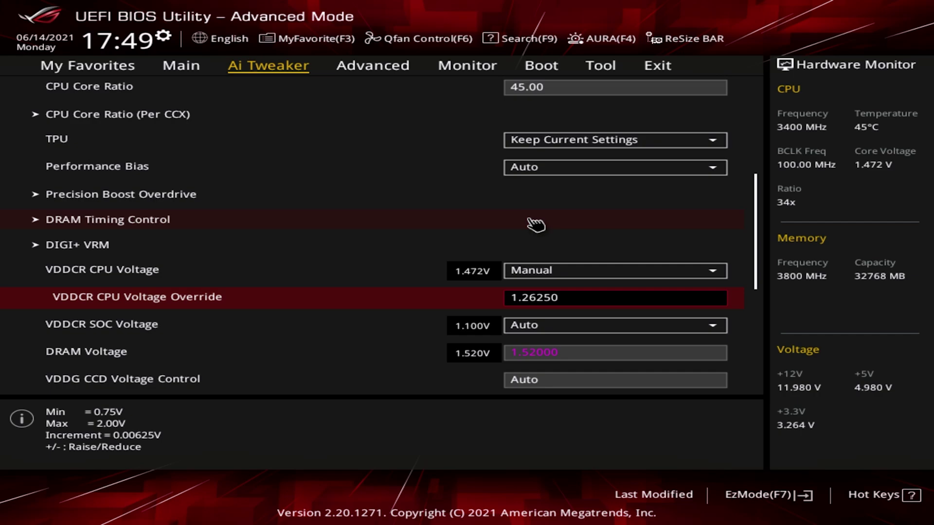
key("Down")
Set CPU Load Line Calibration to Level 4 in DIGI+ VRM.
key("Up")
key("Up")
key("Up")
key("Up")
key("Up")
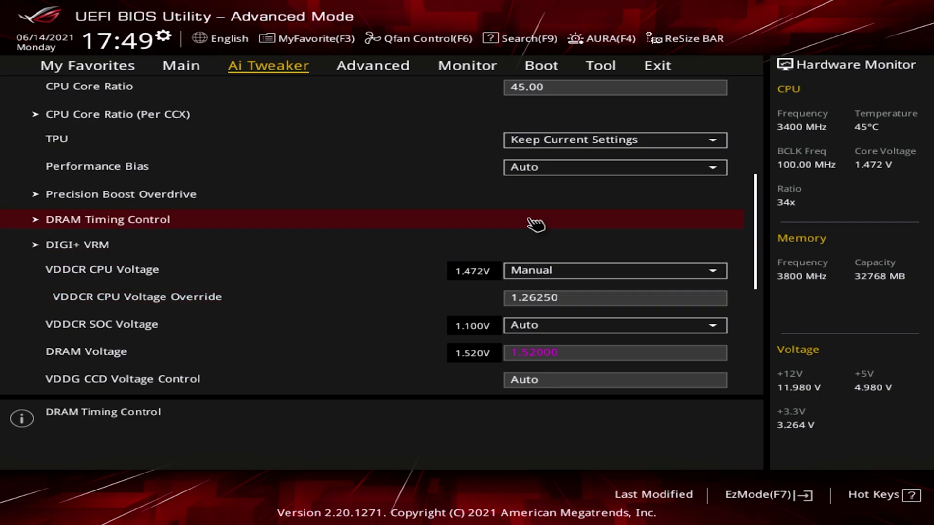
key("Down")
key("Down")
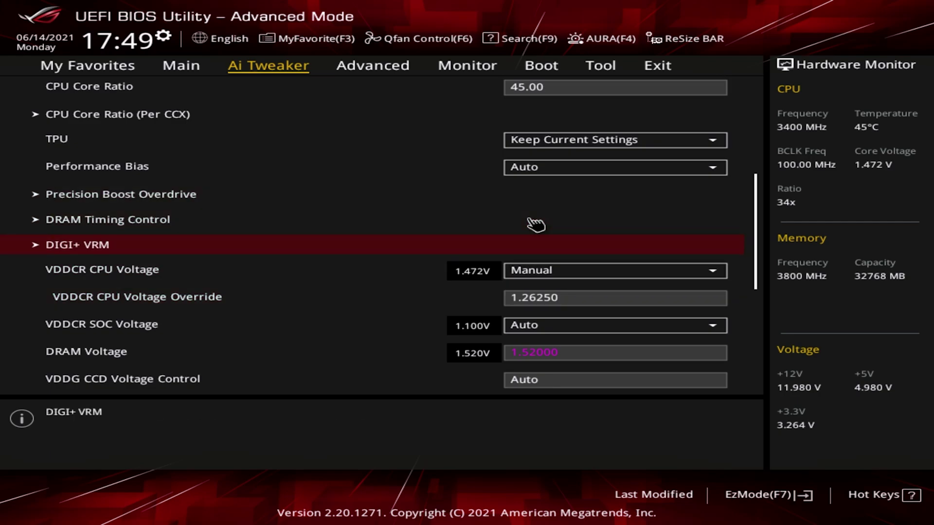
key("Return")
key("Down")
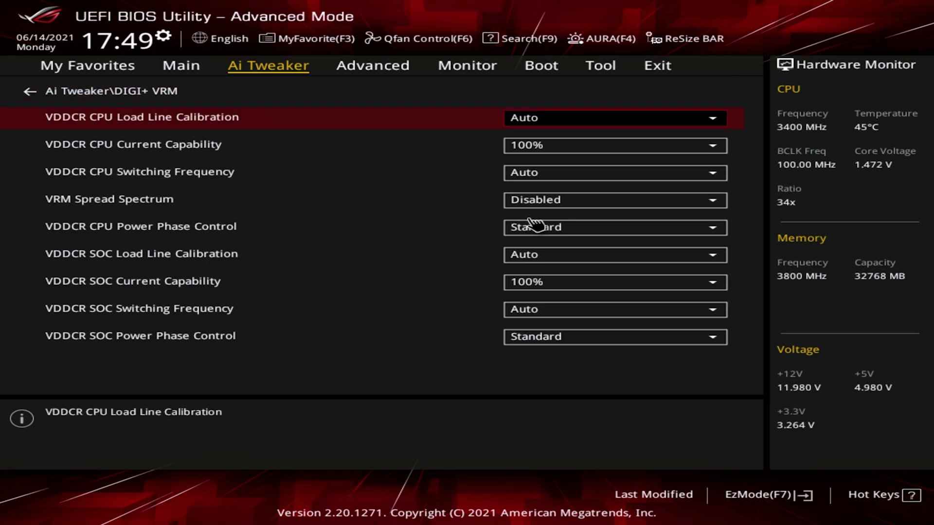
key("Return")
key("Down")
key("Down")
key("Down")
key("Down")
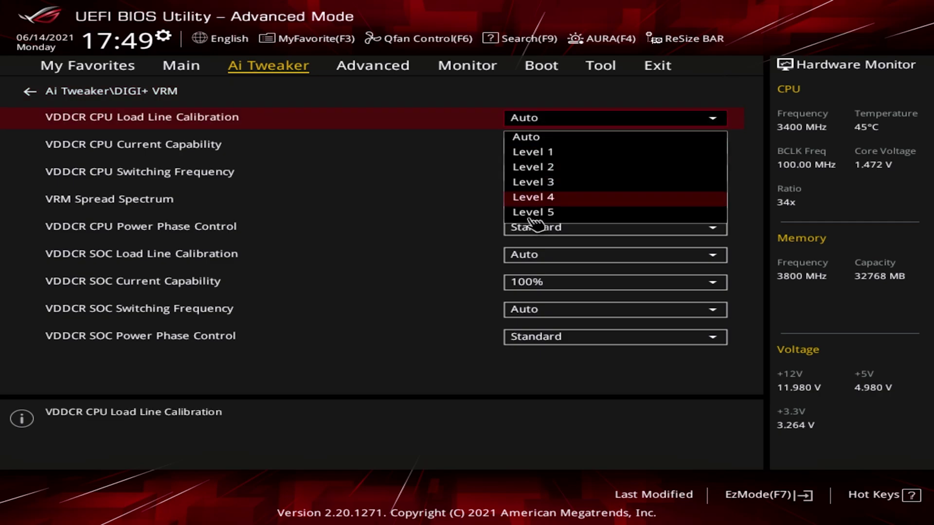
key("Return")
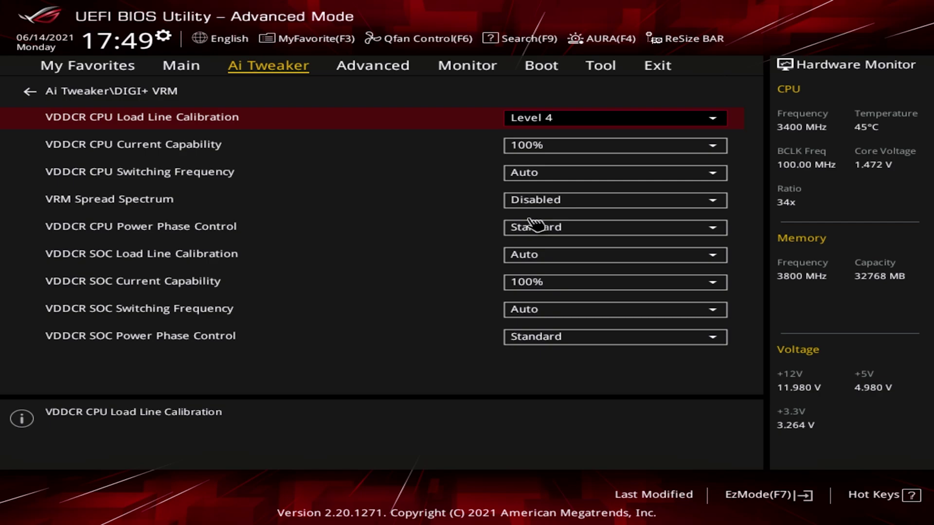
key("Up")
key("Return")
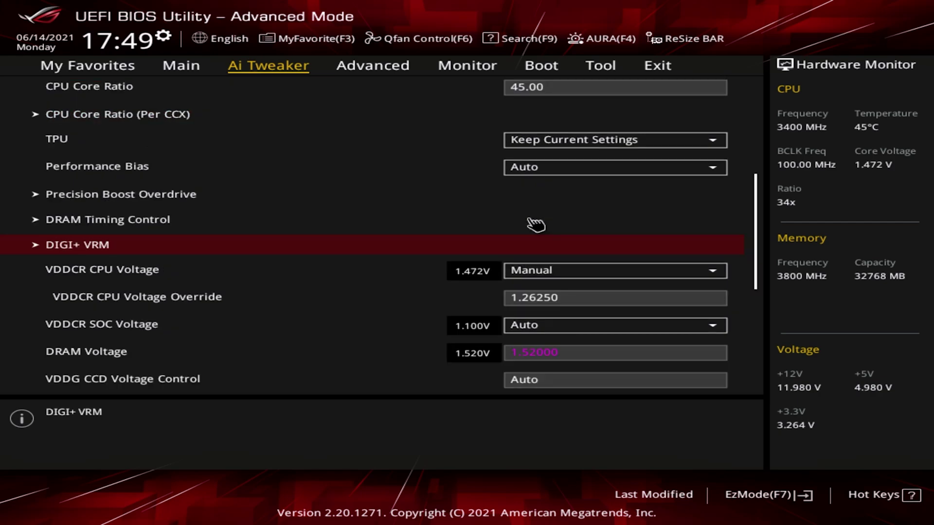
Disable Precision Boost Overdrive, set Max CPU Boost Clock Override to 0, and save and reset.
key("Up")
key("Up")
key("Return")
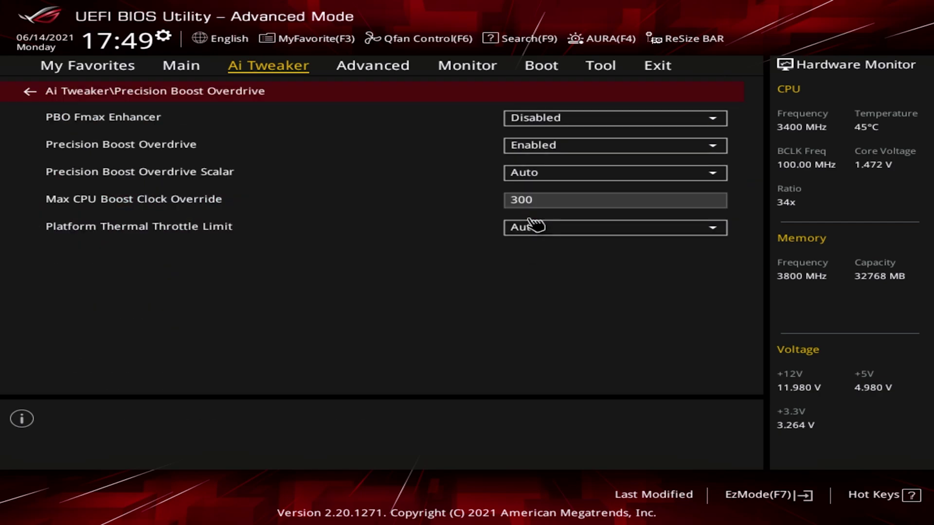
key("Down")
key("Down")
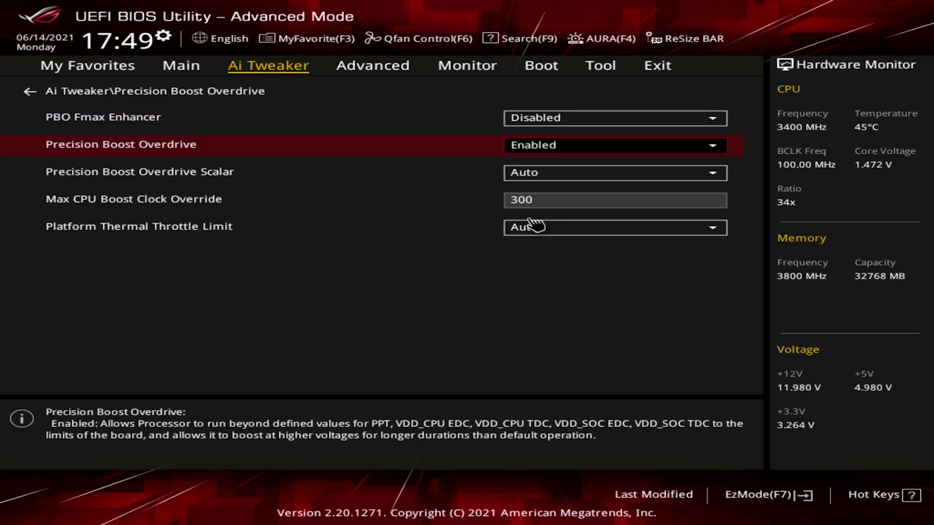
key("Return")
key("Up")
key("Return")
key("Down")
key("Down")
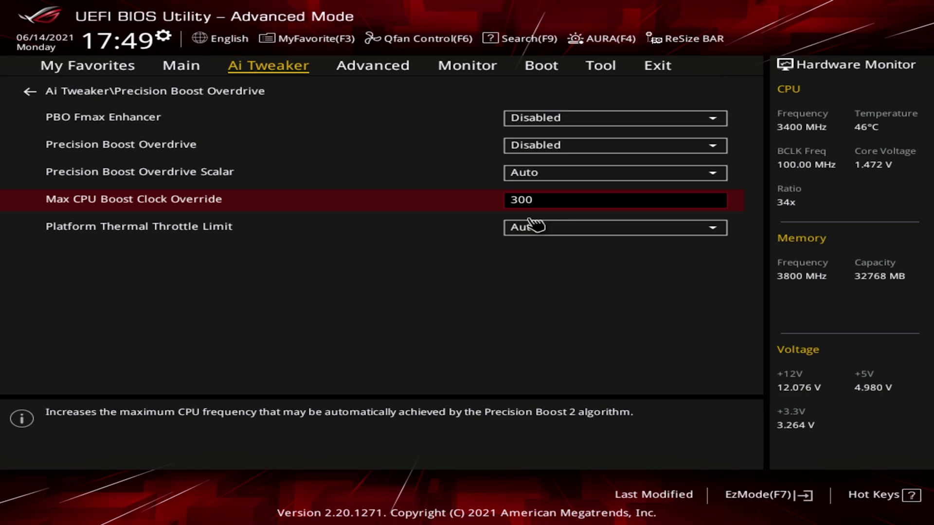
type("0")
key("Up")
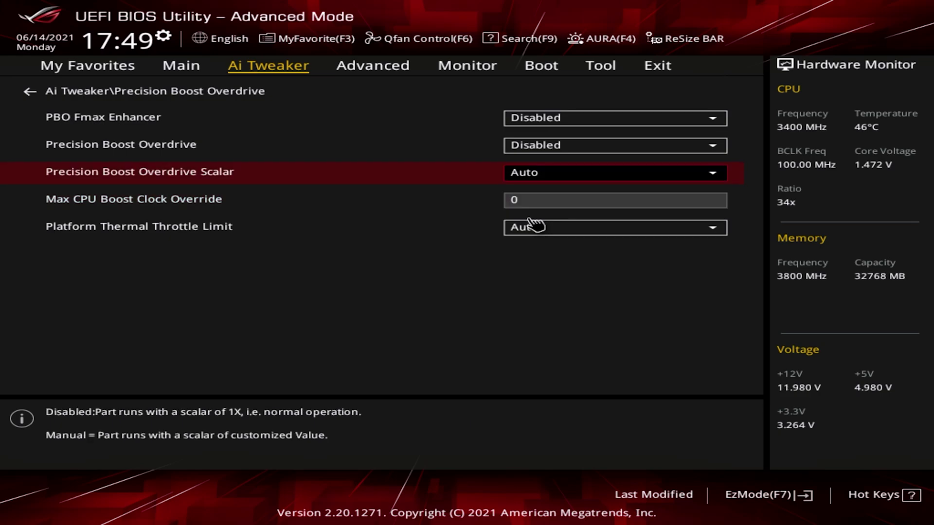
key("Escape")
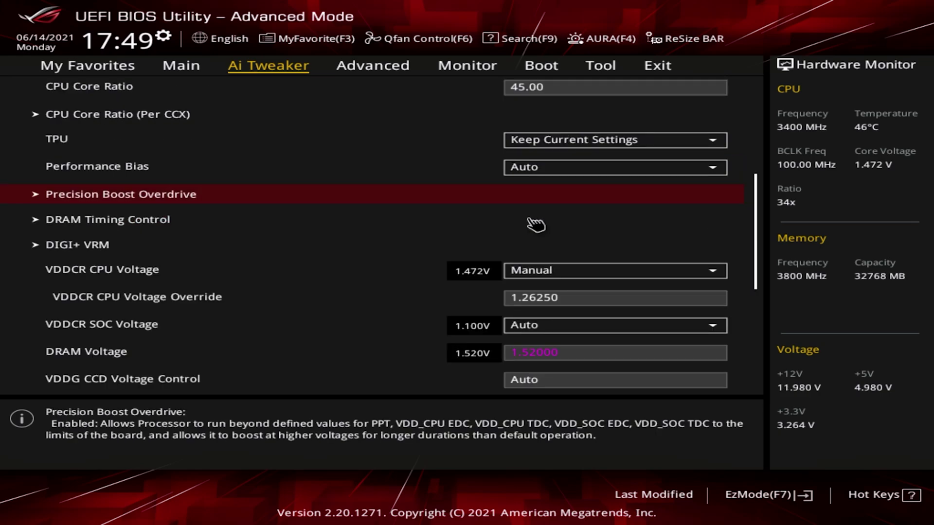
key("F10")
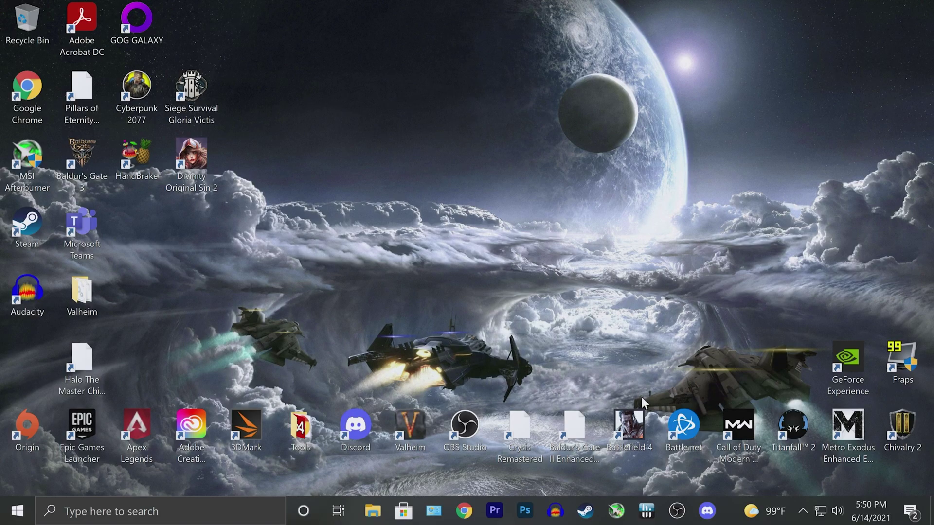
Start HWiNFO64 as administrator in sensors-only mode and dismiss the update notice.
left_click(646, 511)
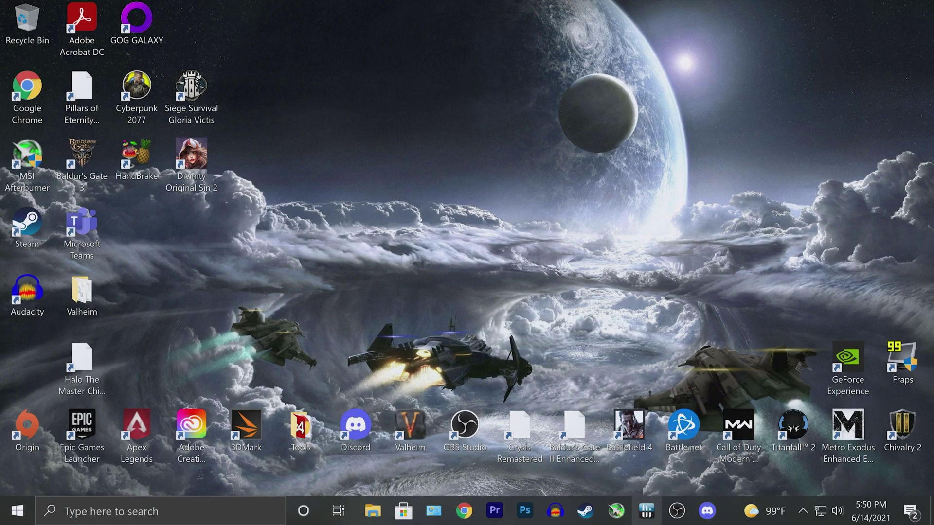
left_click(399, 346)
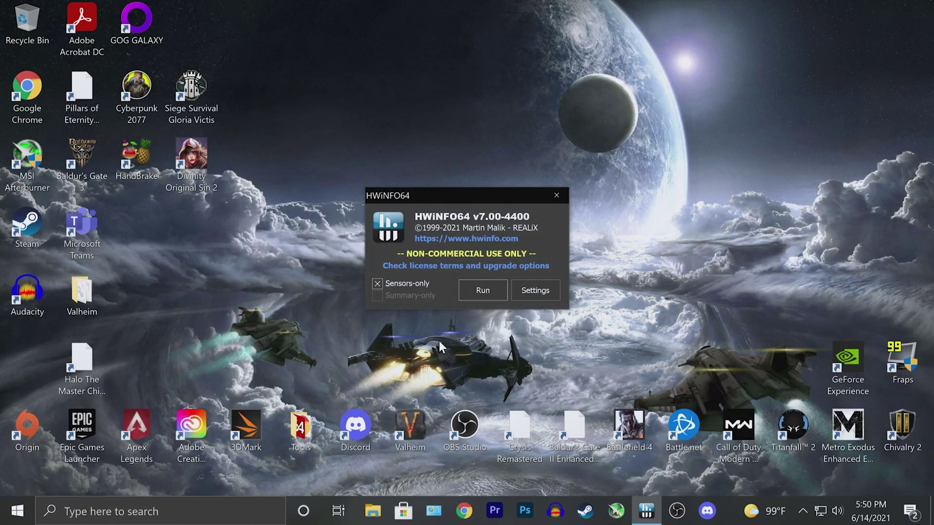
left_click(478, 287)
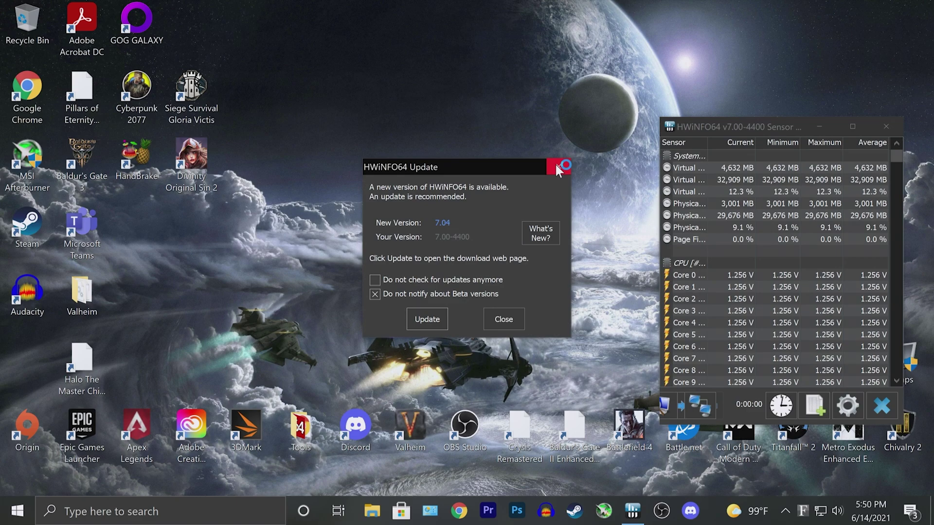
left_click(557, 168)
left_click_drag(764, 120, 480, 82)
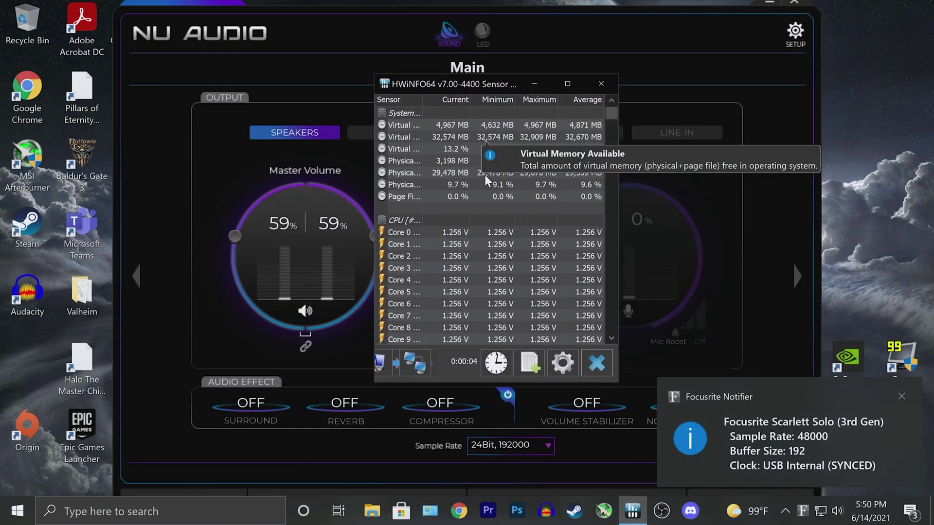
Close the audio utility, review the sensor readings, and move the sensor window right.
left_click(800, 6)
left_click(798, 4)
scroll(545, 252, "down", 5)
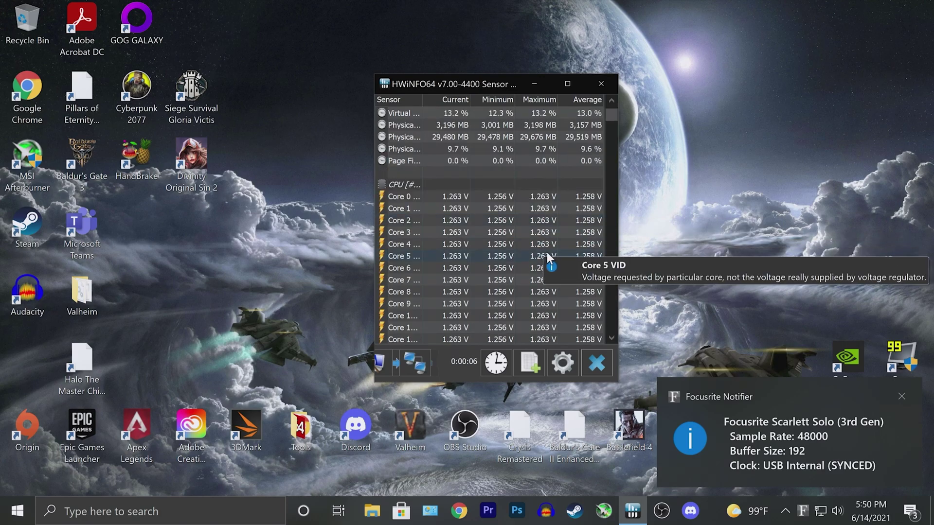
scroll(552, 255, "down", 3)
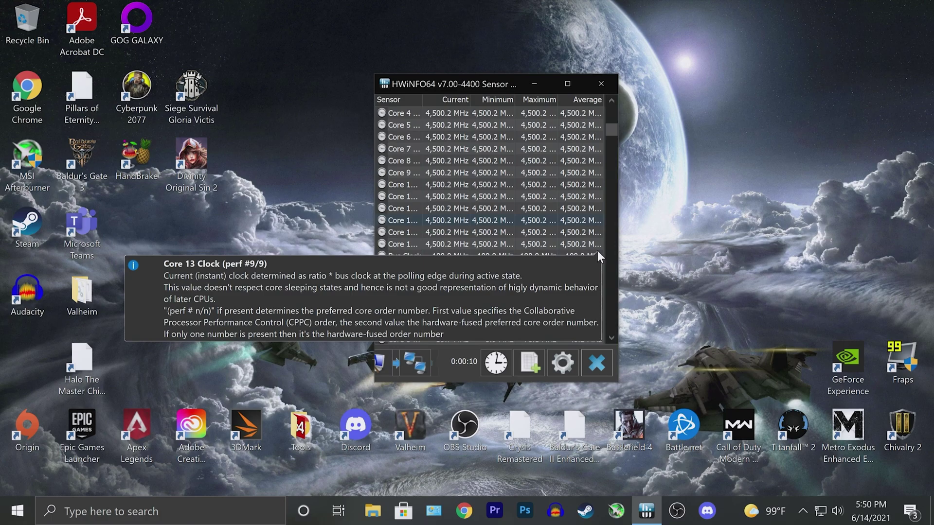
scroll(598, 252, "down", 8)
scroll(600, 253, "down", 15)
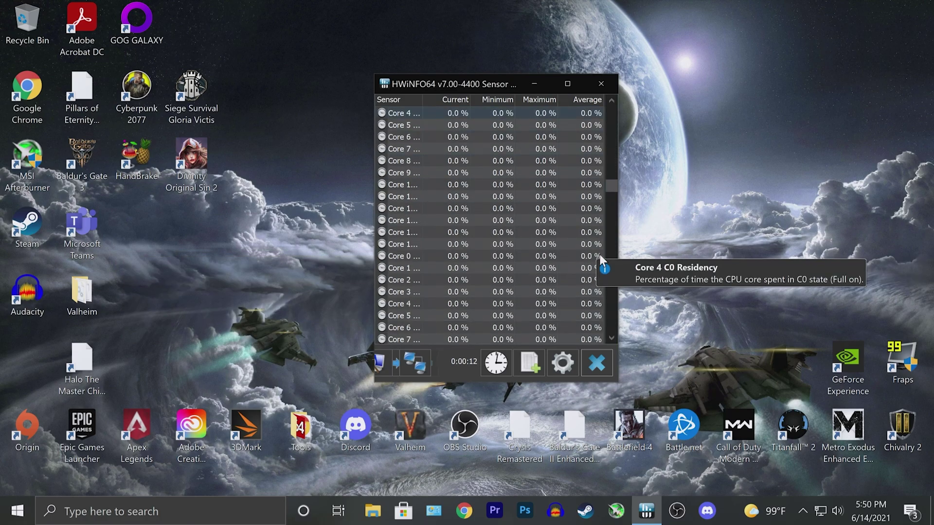
scroll(599, 253, "down", 12)
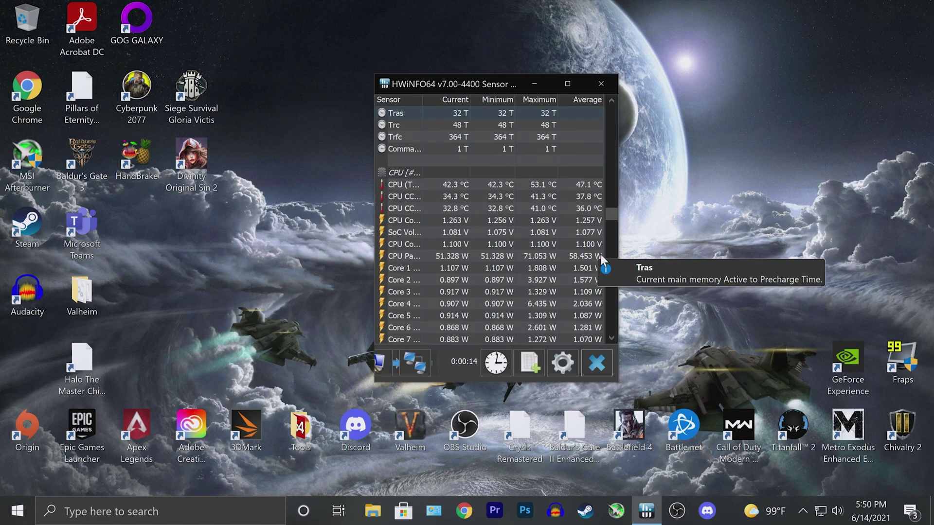
scroll(600, 254, "down", 1)
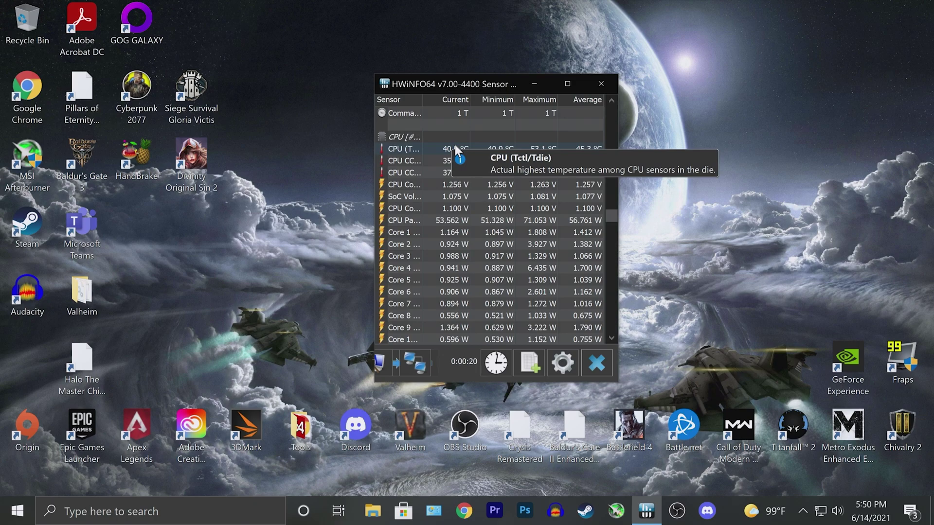
left_click_drag(495, 84, 637, 95)
Launch Cinebench R23 from Tools > CinebenchR23, close the folder, and place it beside HWiNFO64.
left_click(149, 250)
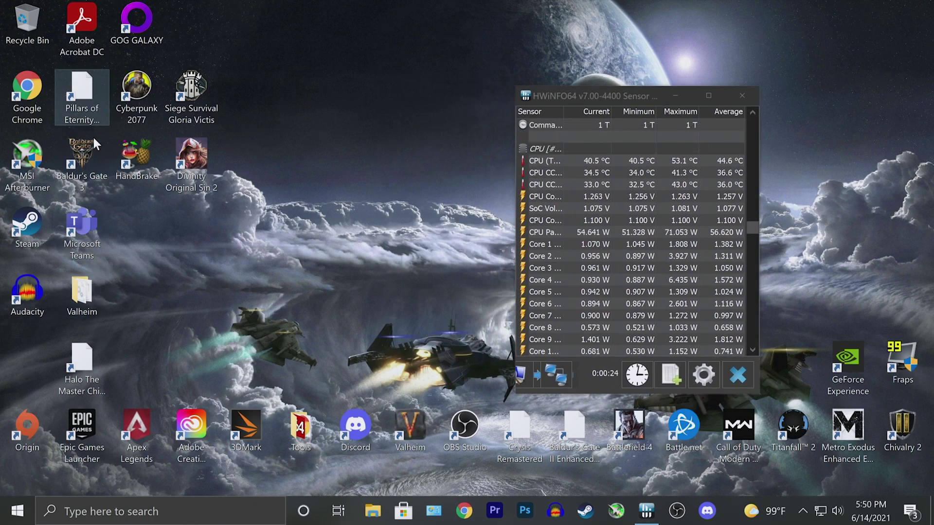
double_click(301, 426)
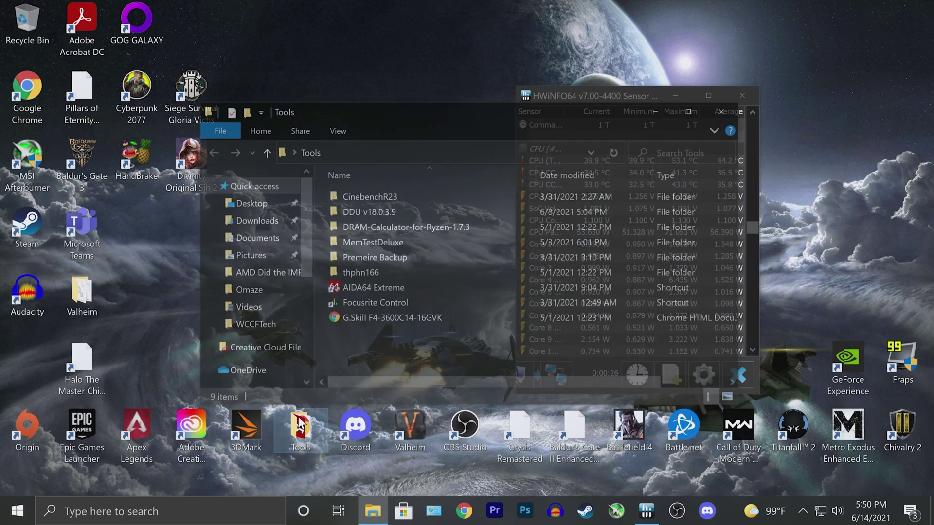
double_click(390, 193)
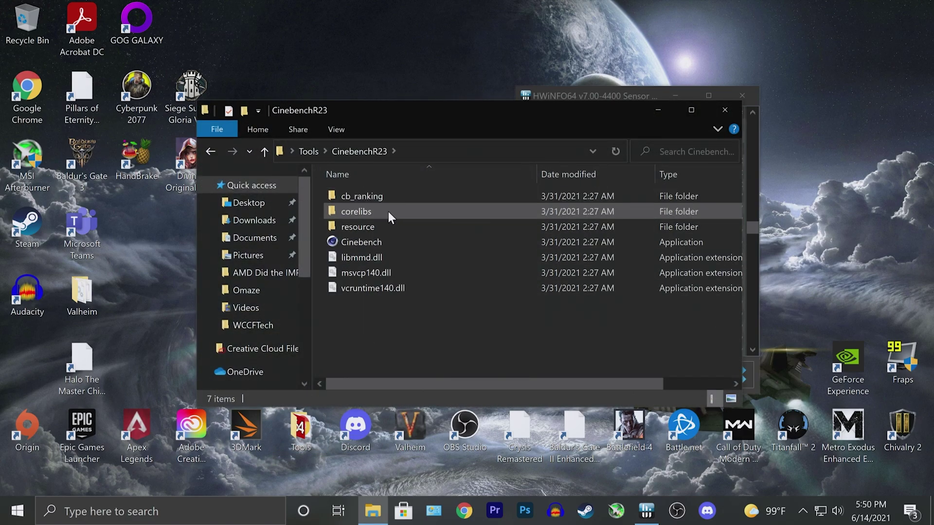
left_click(381, 244)
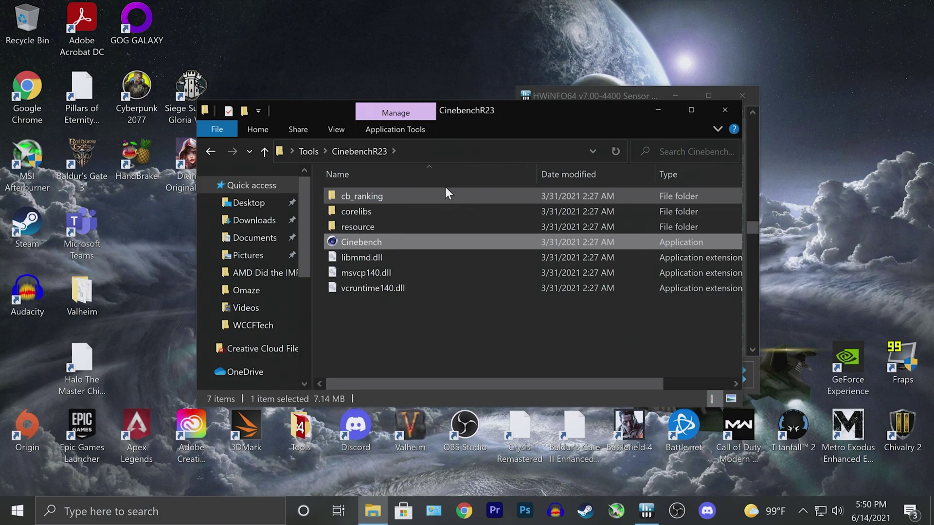
left_click(734, 110)
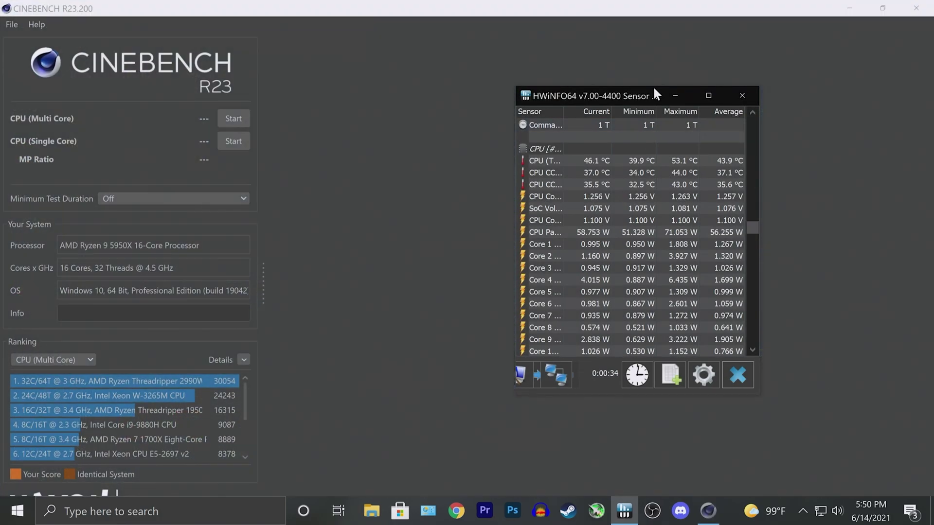
left_click_drag(651, 91, 804, 108)
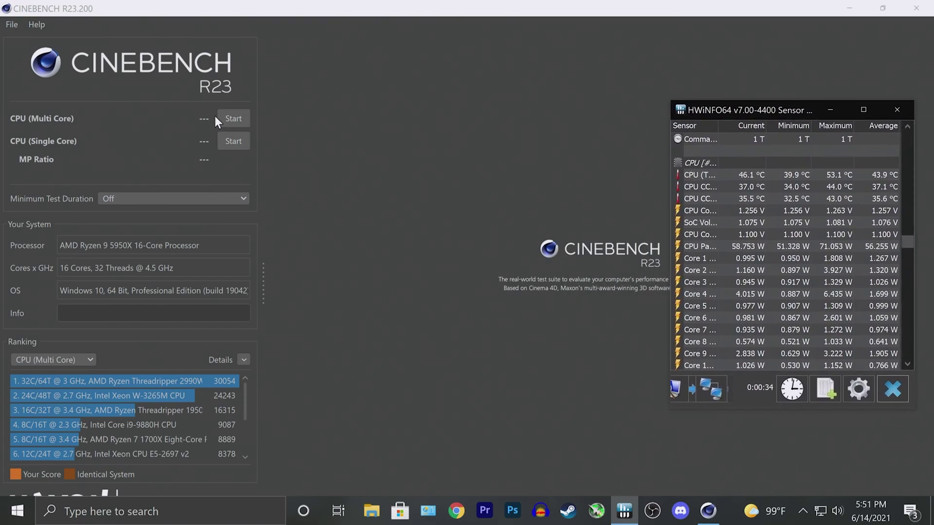
left_click(234, 118)
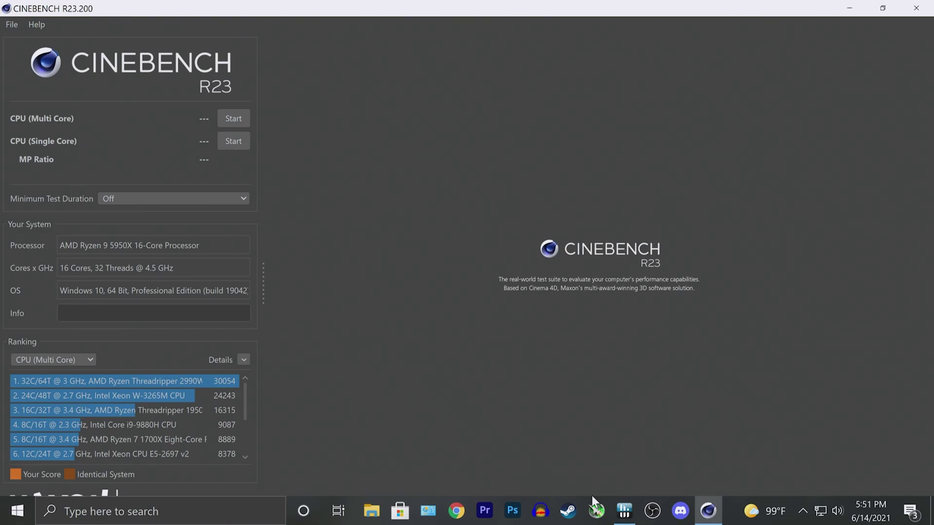
Let the Cinebench multi-core run finish at 29999 pts, close it, and reopen Tools.
left_click(633, 518)
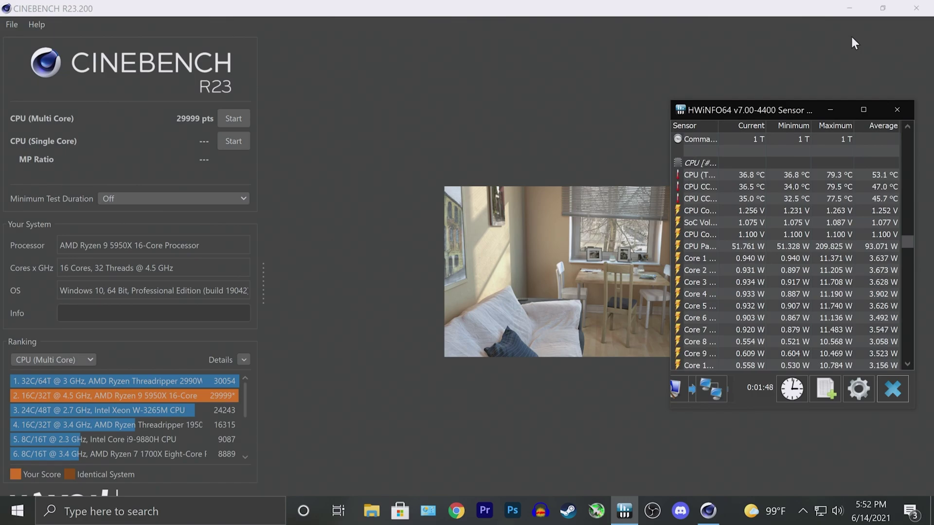
left_click(916, 8)
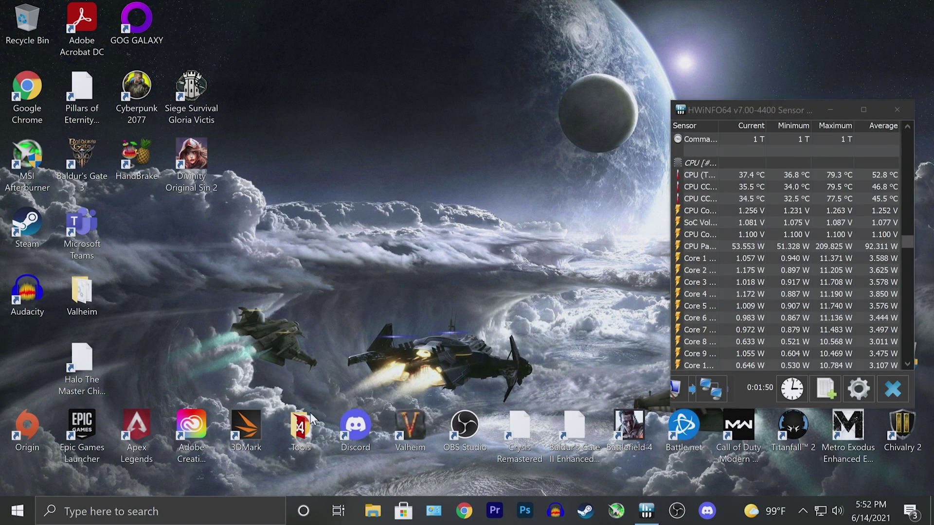
double_click(301, 427)
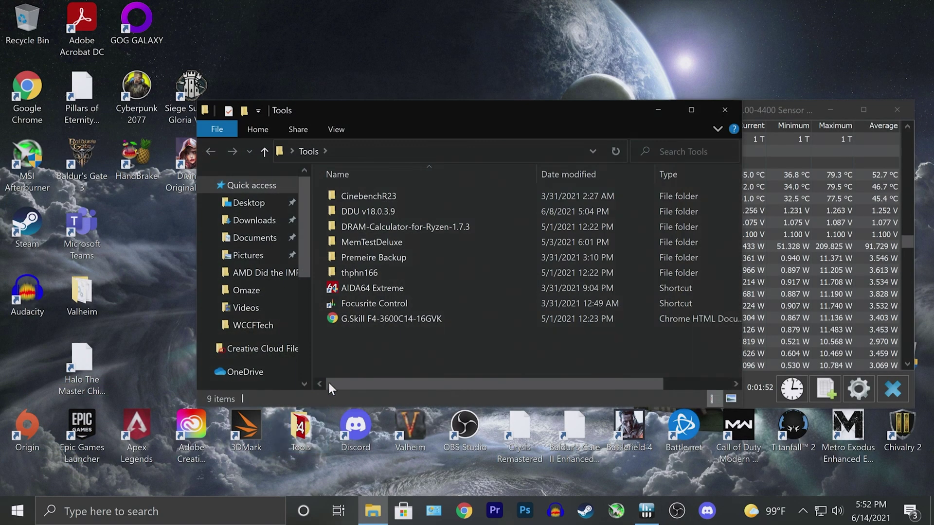
Launch AIDA64 Extreme as administrator and open its System Stability Test with CPU, FPU and cache stress.
double_click(394, 291)
left_click(444, 346)
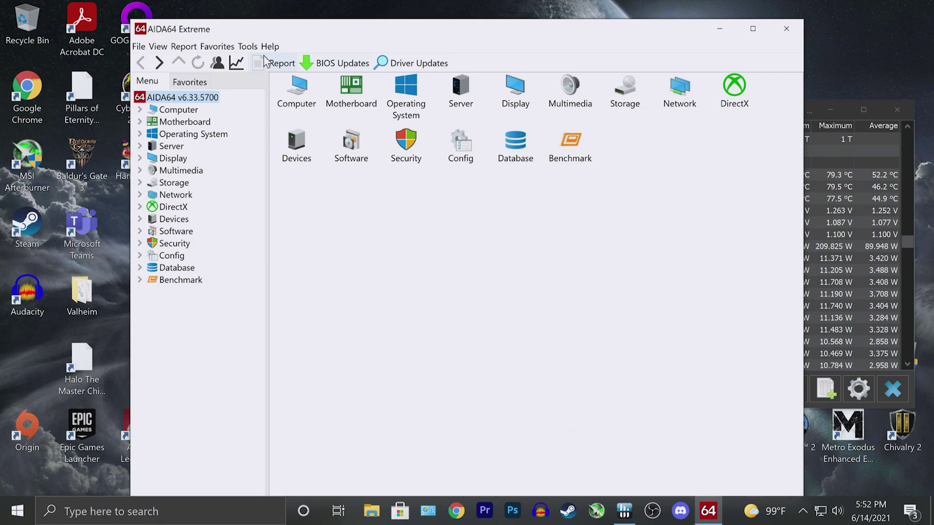
left_click(248, 46)
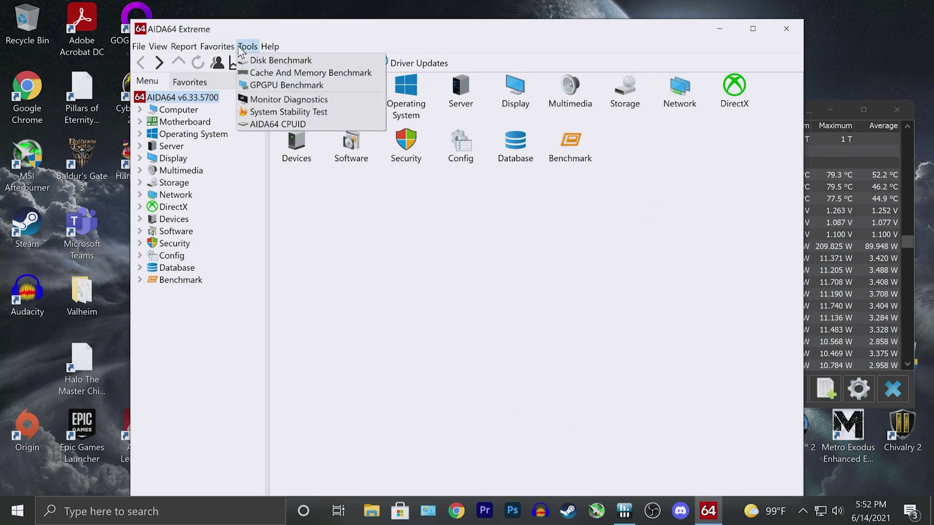
left_click(265, 112)
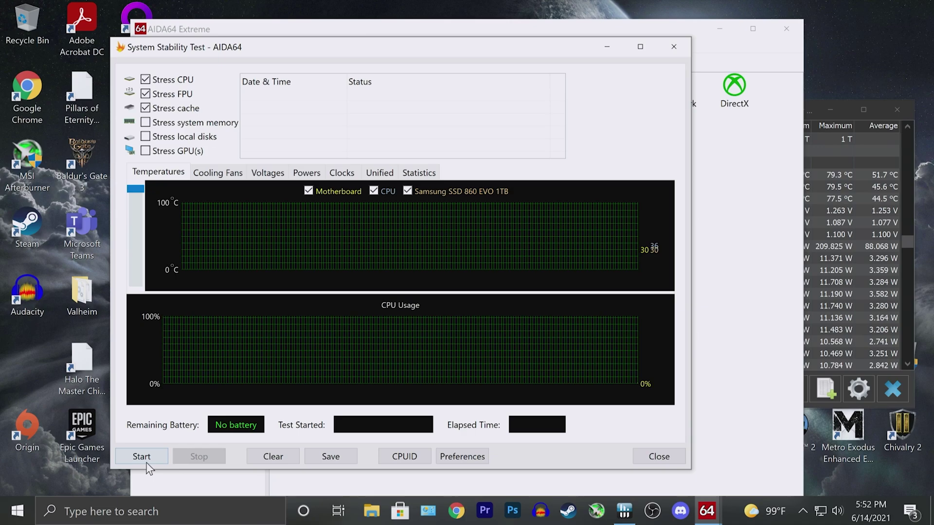
Close the stability test and AIDA64, then restart Windows into the BIOS Advanced Mode.
left_click(673, 47)
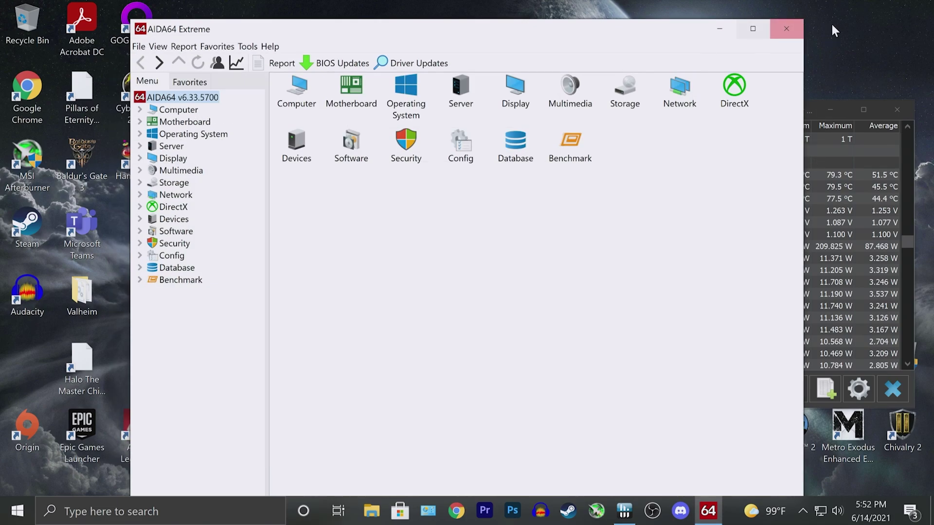
left_click(786, 28)
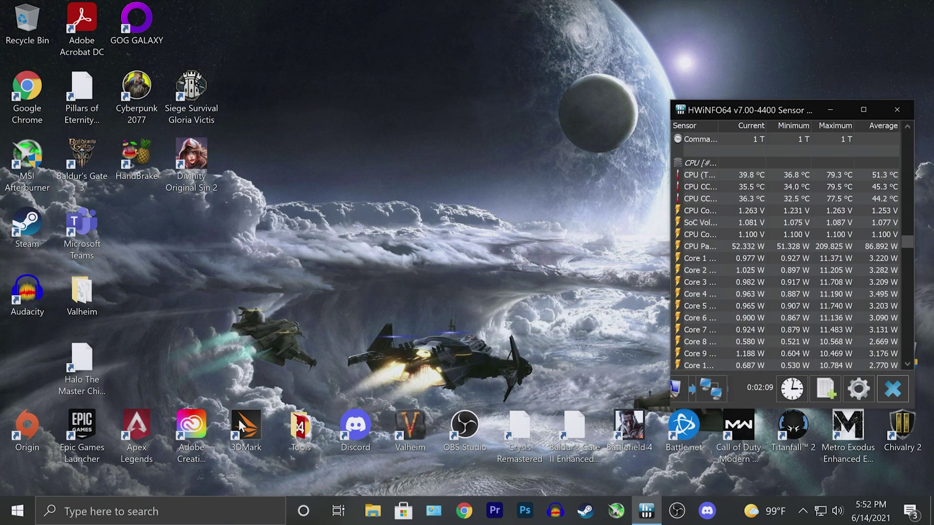
left_click(18, 510)
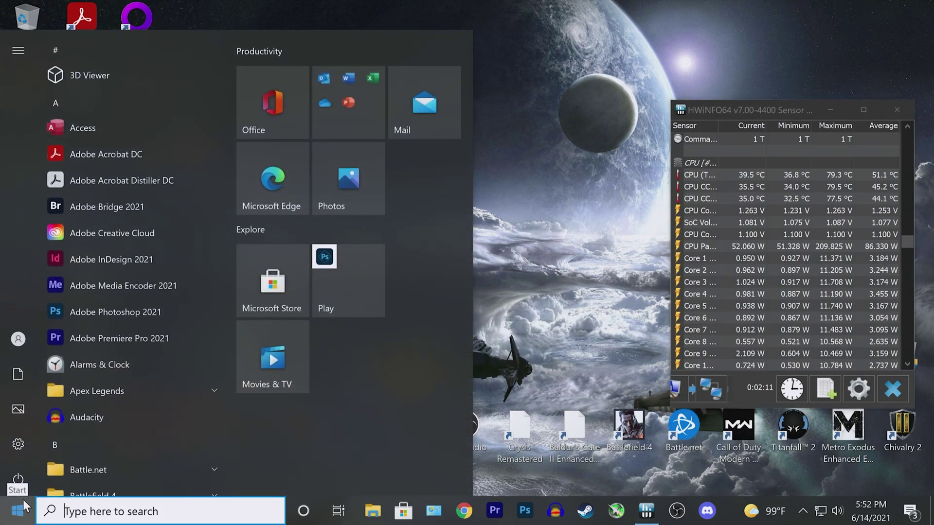
left_click(25, 472)
left_click(56, 442)
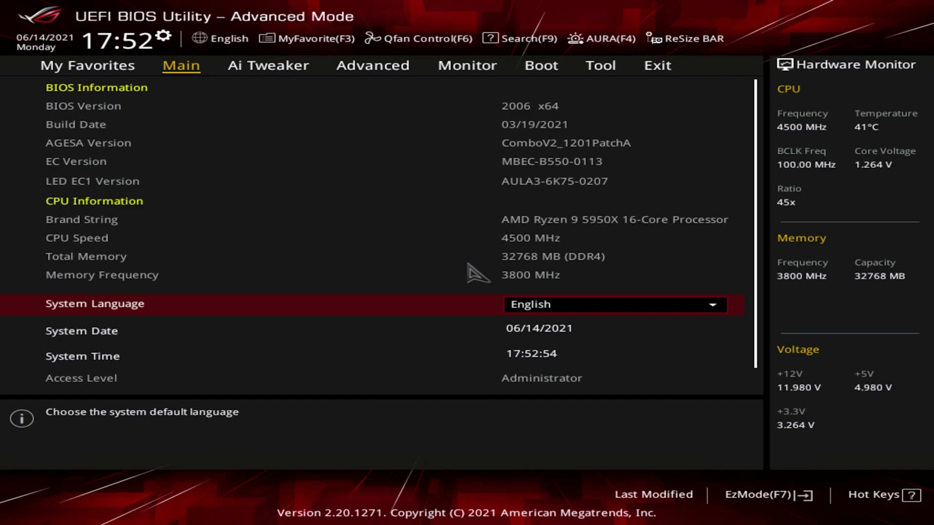
Return CPU Core Ratio and VDDCR CPU Voltage to Auto in Ai Tweaker.
key("Right")
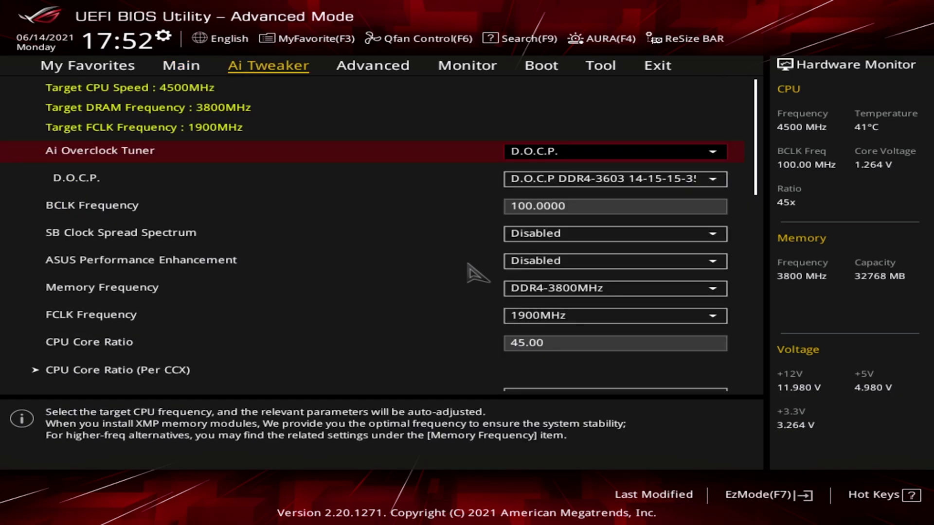
key("Down")
key("Down")
key("Down")
key("Down")
key("Down")
key("Down")
key("Down")
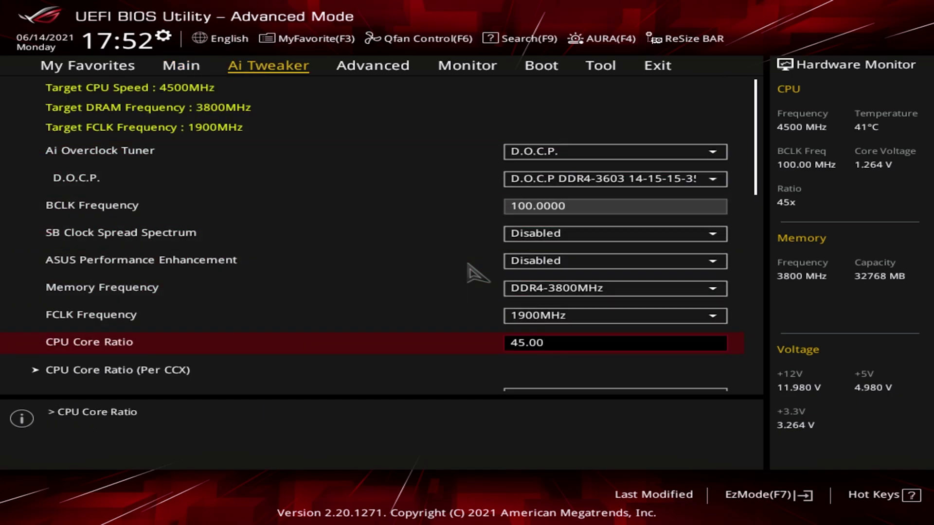
type("Auto")
key("Return")
key("Down")
key("Down")
key("Down")
key("Down")
key("Down")
key("Down")
key("Down")
key("Down")
key("Down")
key("Down")
key("Down")
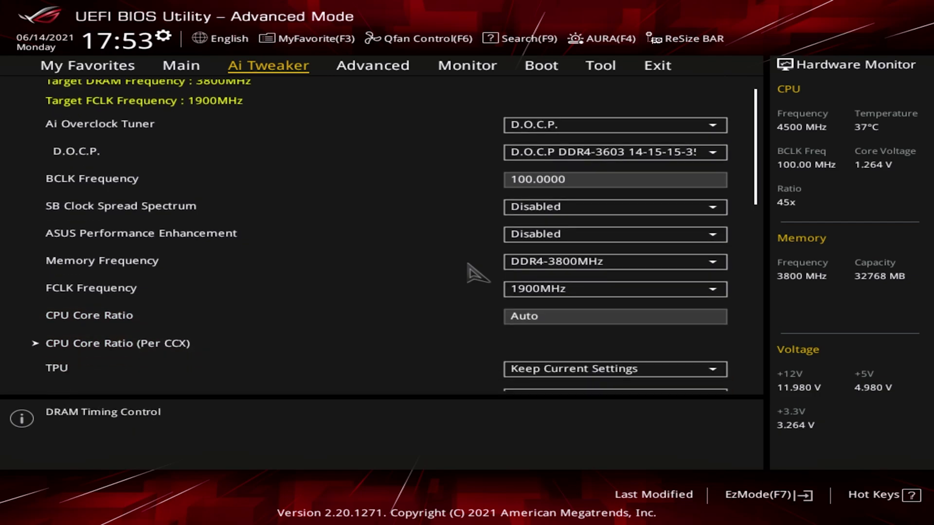
key("Up")
key("Up")
key("Up")
key("Up")
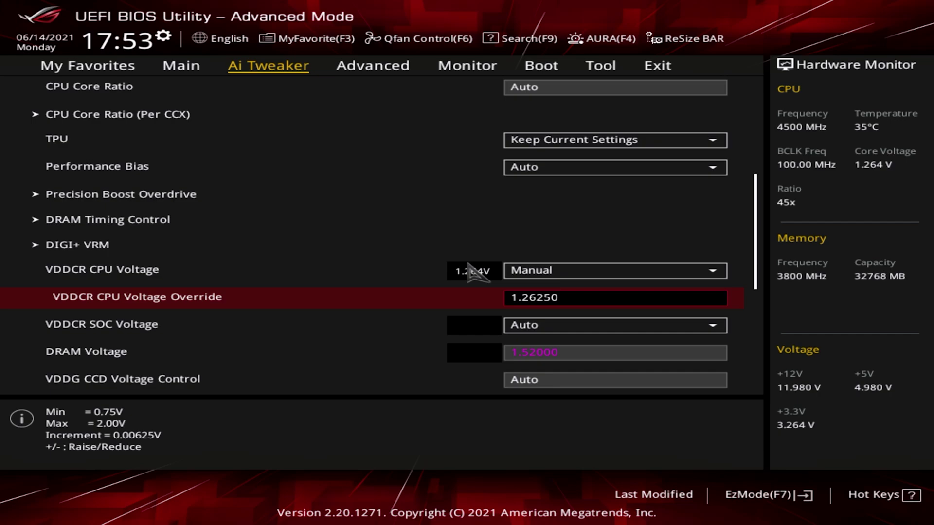
key("Return")
key("Up")
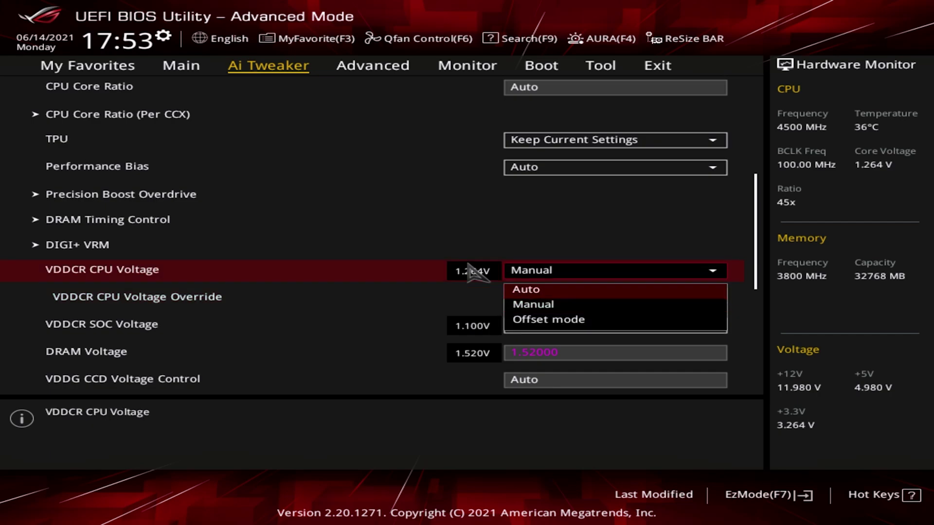
key("Return")
Set CPU Load Line Calibration back to Auto in DIGI+ VRM, then return to Precision Boost Overdrive.
key("Up")
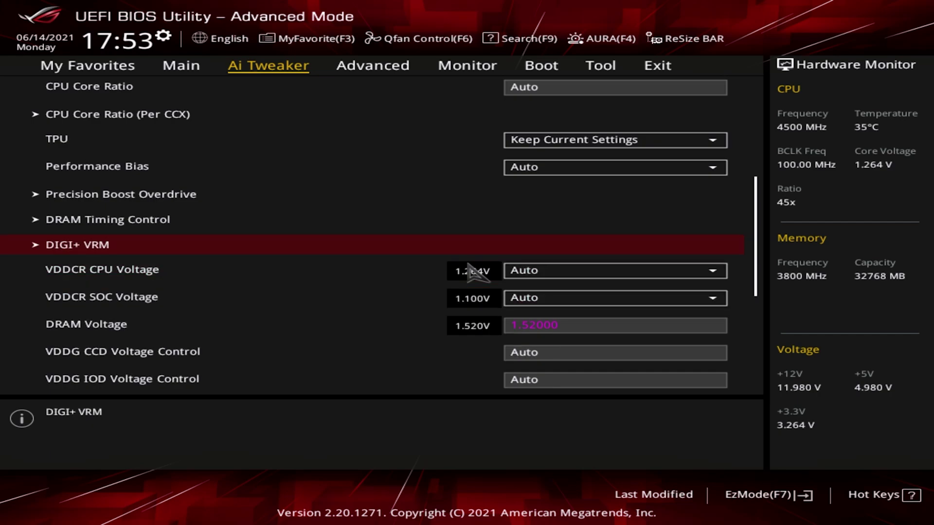
key("Return")
key("Return")
key("Up")
key("Up")
key("Up")
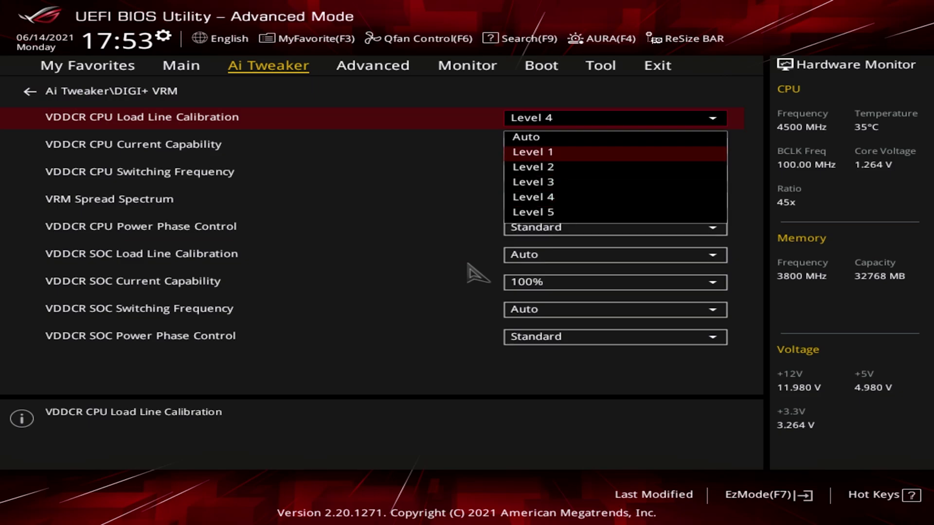
key("Up")
key("Return")
key("Down")
key("Up")
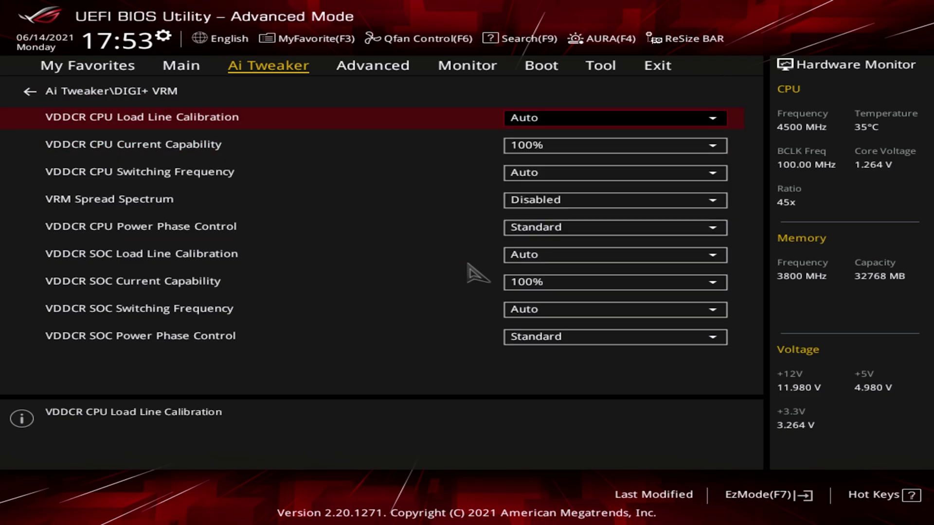
key("Up")
key("Return")
key("Up")
key("Up")
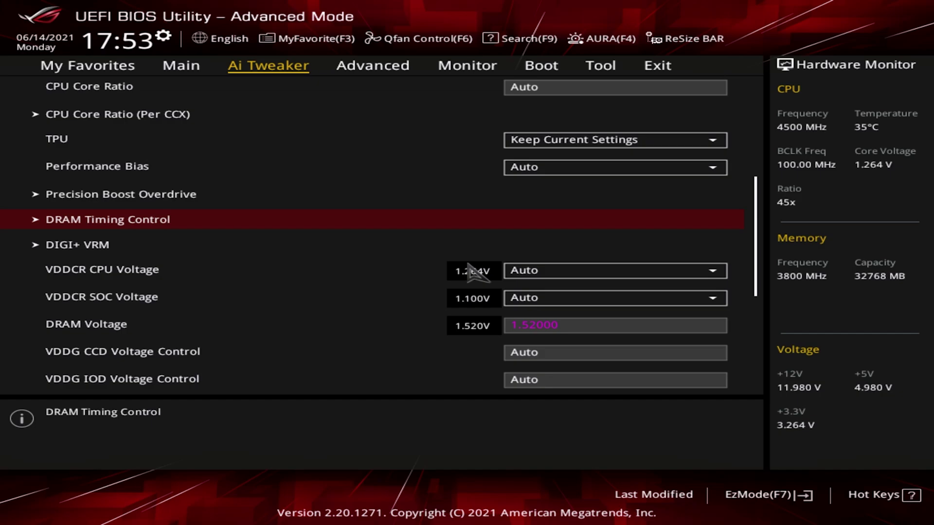
Enable Precision Boost Overdrive with Max CPU Boost Clock Override 300, then save and reset.
key("Return")
key("Down")
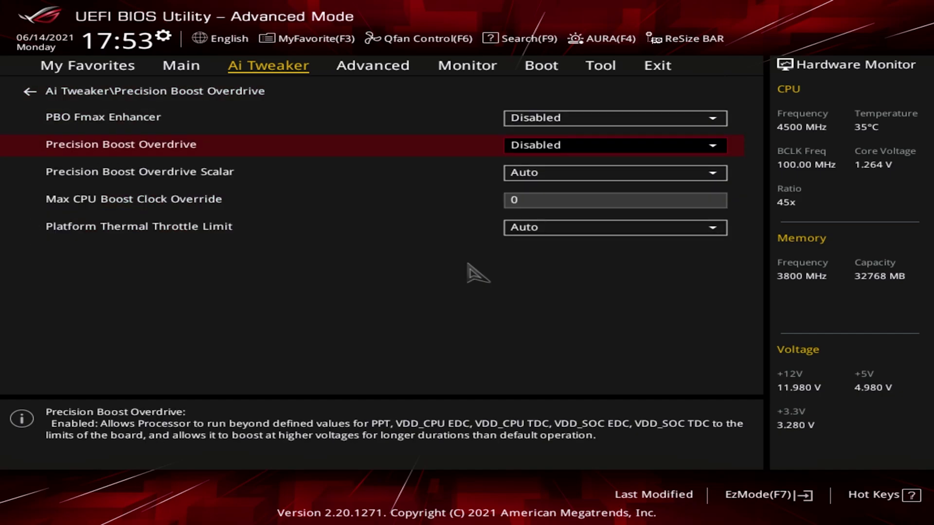
key("Return")
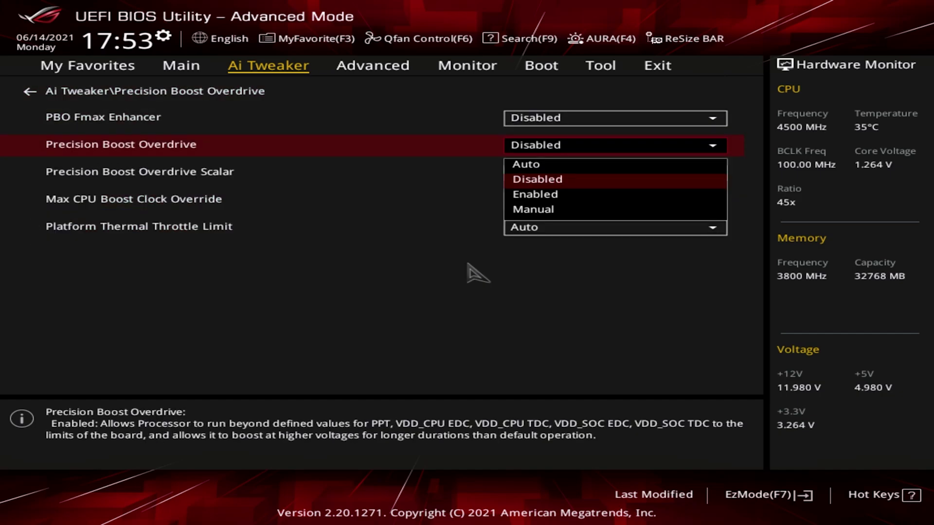
key("Down")
key("Return")
key("Down")
key("Down")
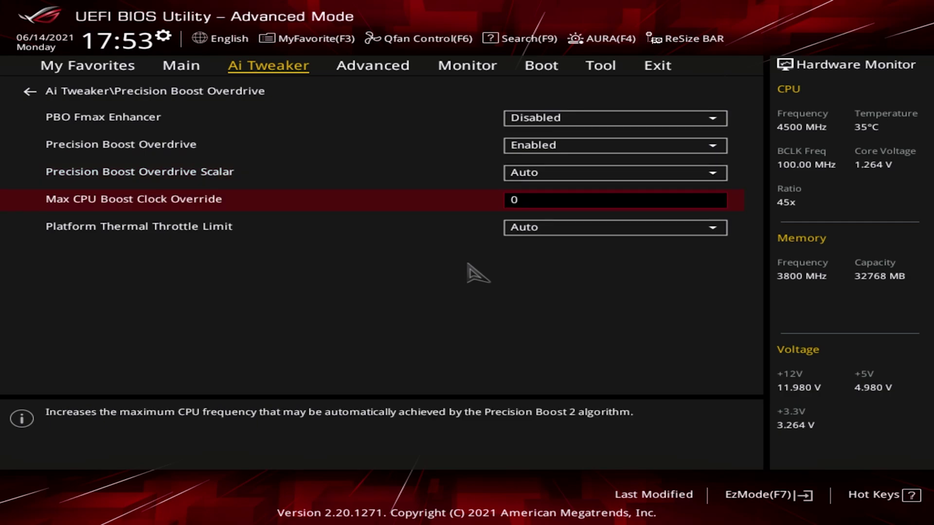
type("300")
key("Up")
key("Up")
key("Up")
key("Up")
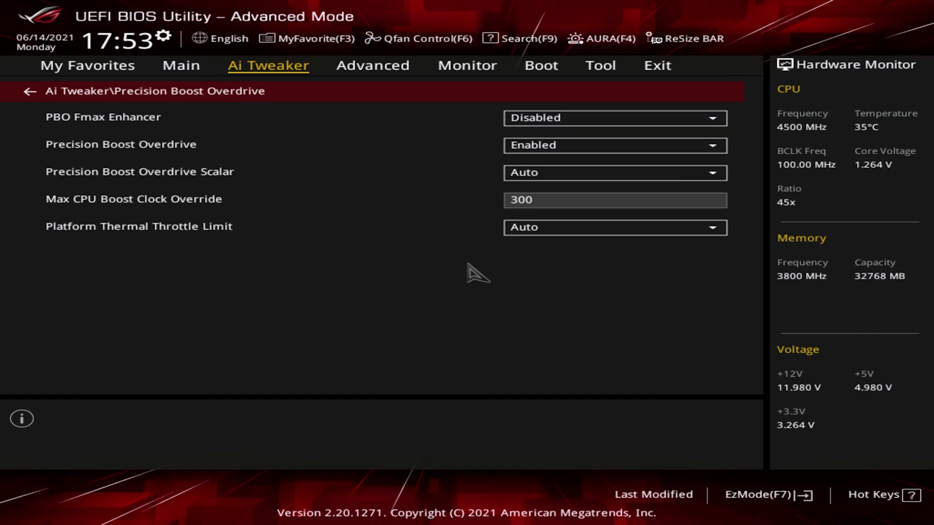
key("Escape")
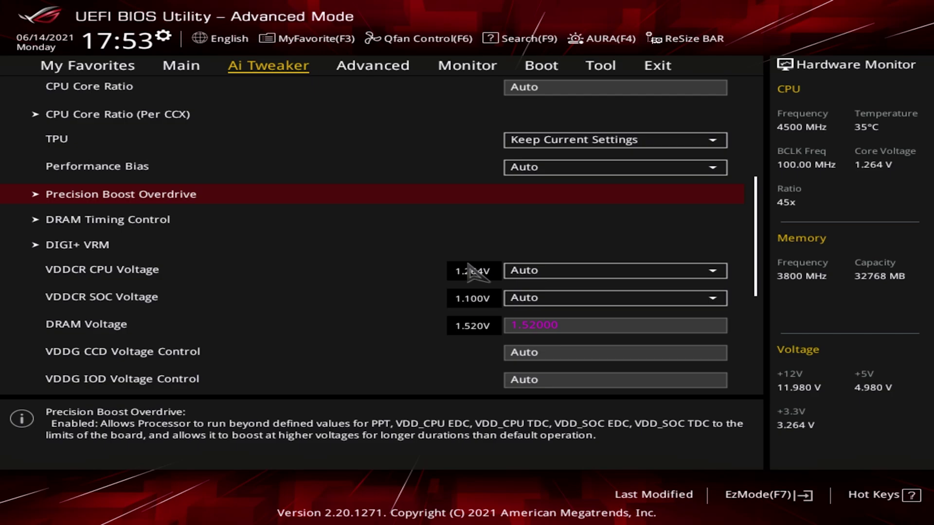
key("F10")
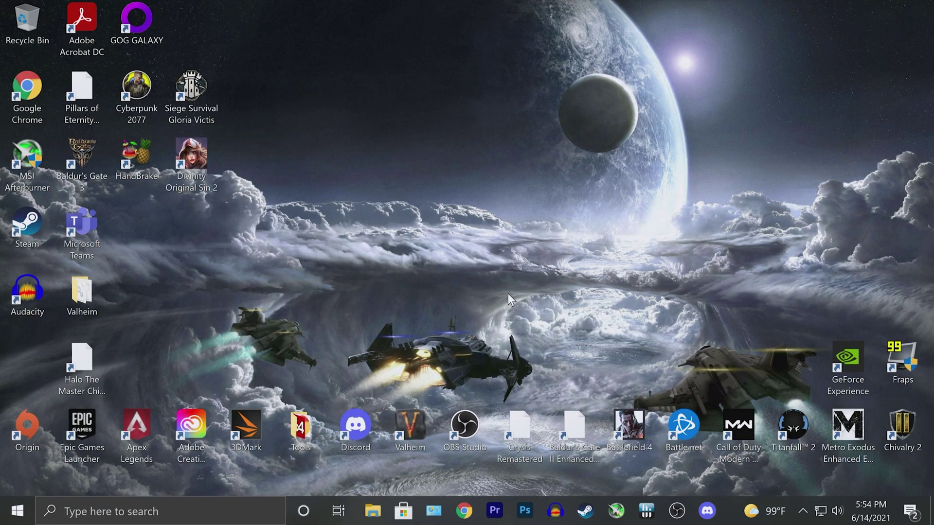
Launch HWiNFO64 with admin rights in sensors-only mode and dismiss the update notice.
left_click(656, 507)
left_click(428, 350)
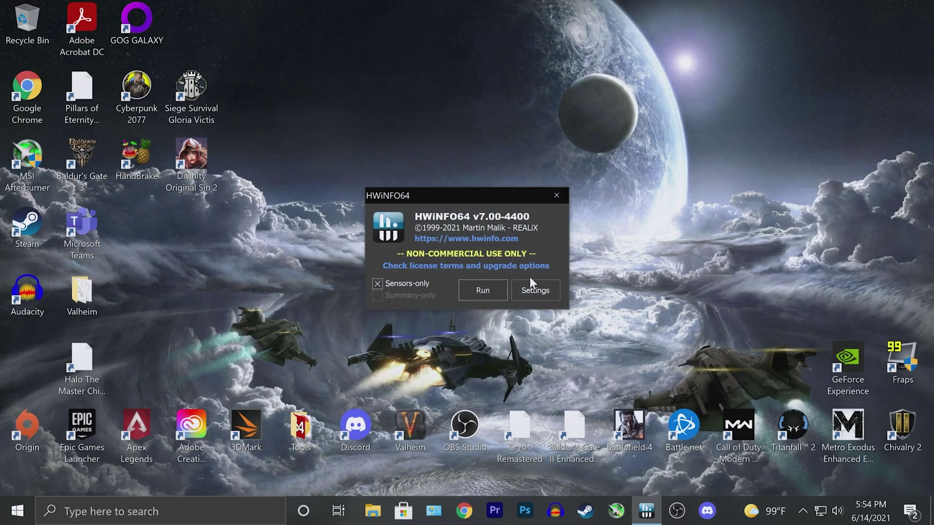
left_click(481, 290)
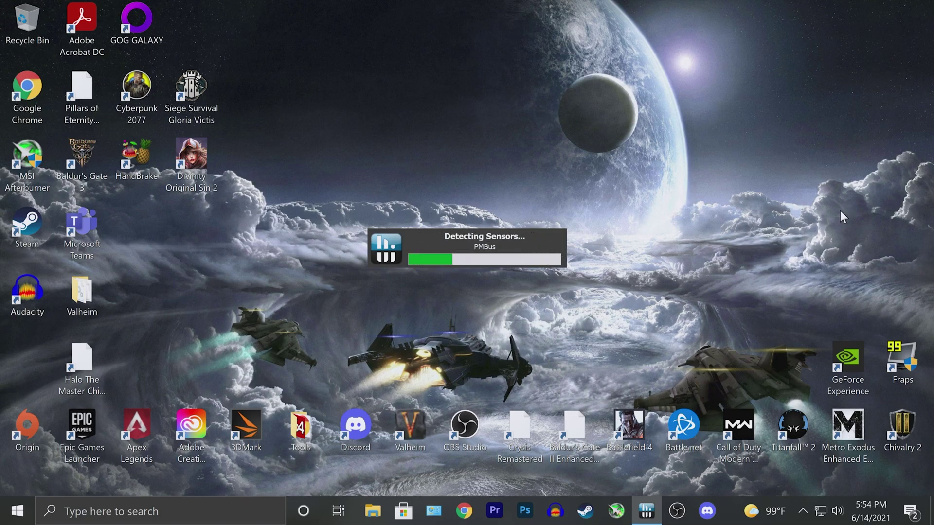
left_click(506, 321)
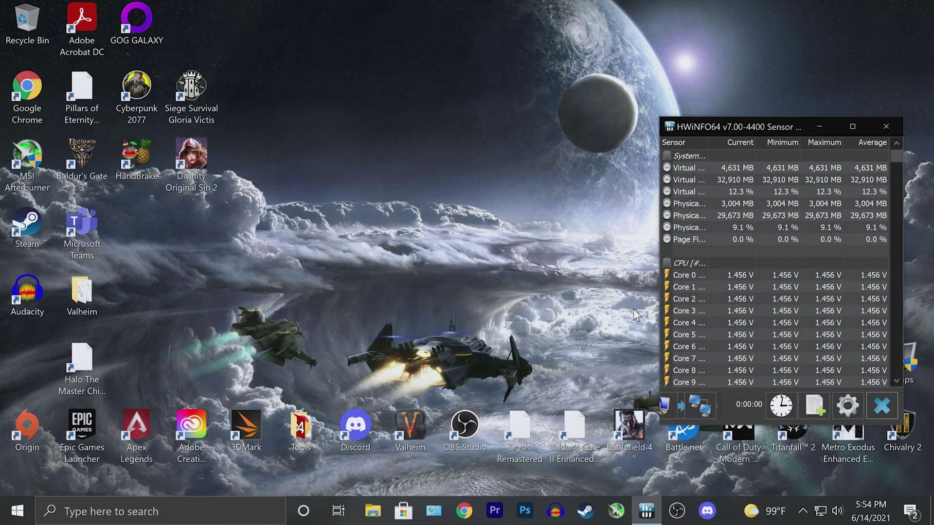
Scroll through the live per-core clock and voltage readings, closing the NU Audio pop-up.
scroll(876, 315, "down", 3)
scroll(878, 317, "down", 3)
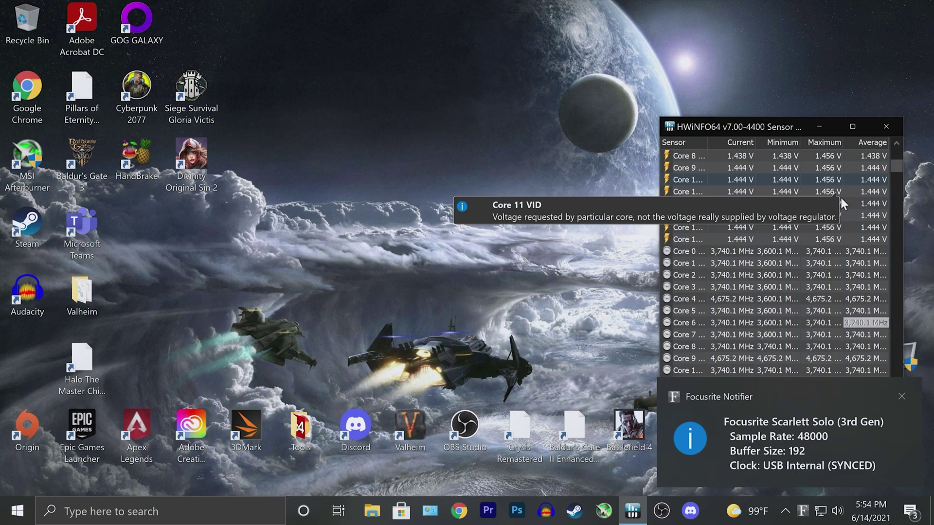
scroll(844, 298, "down", 2)
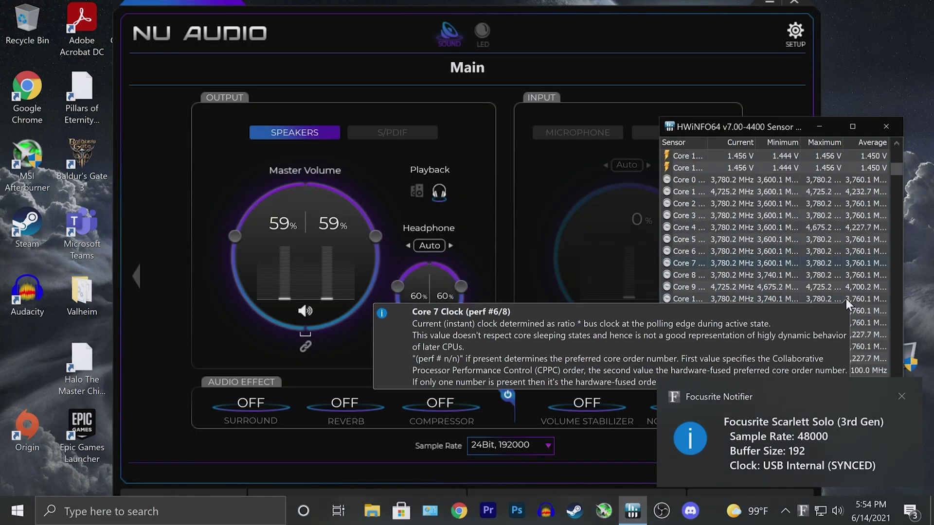
left_click(796, 2)
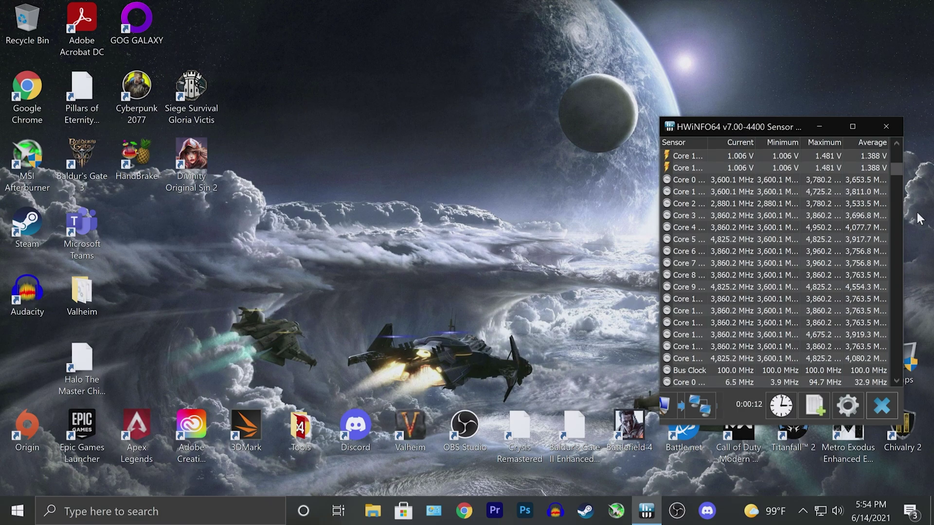
mouse_move(848, 291)
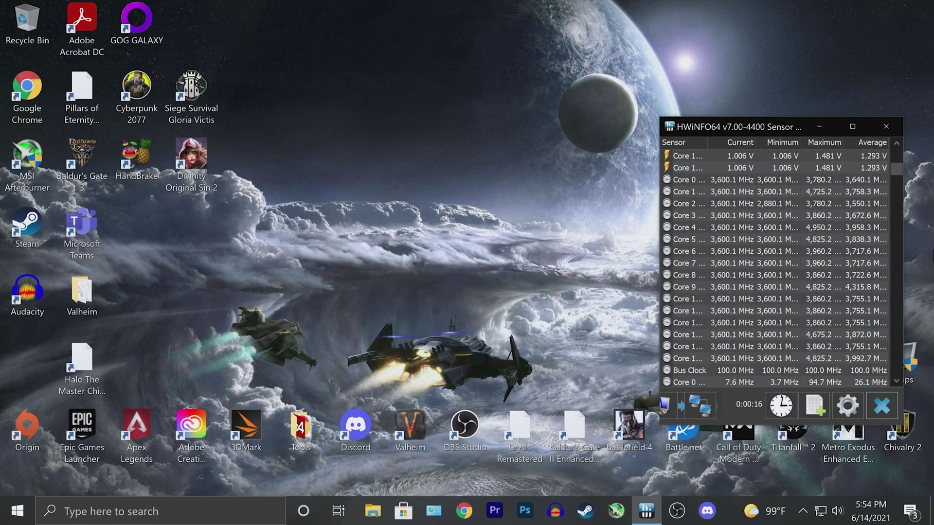
mouse_move(828, 360)
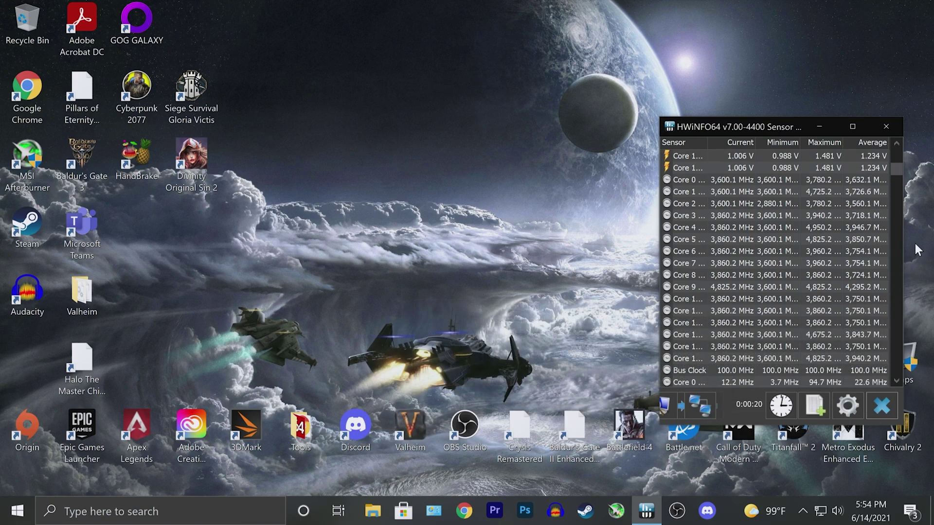
mouse_move(831, 227)
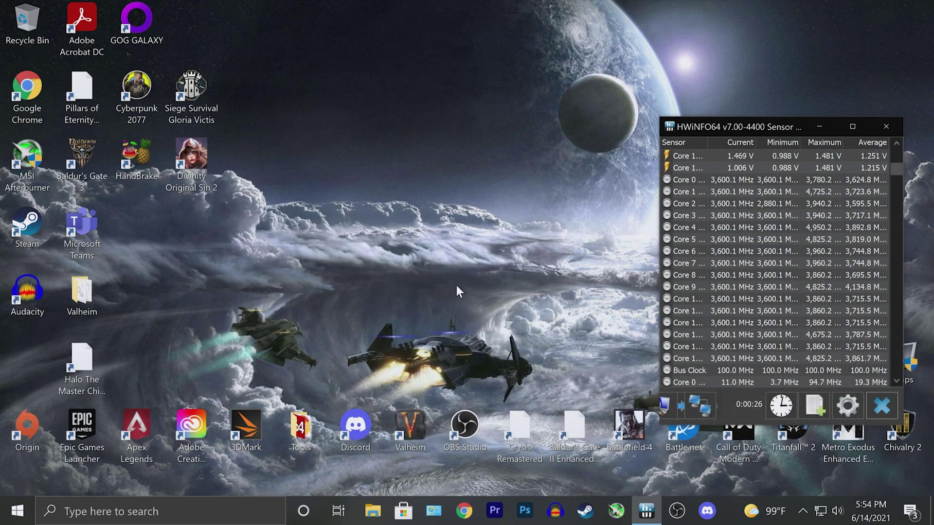
left_click(380, 303)
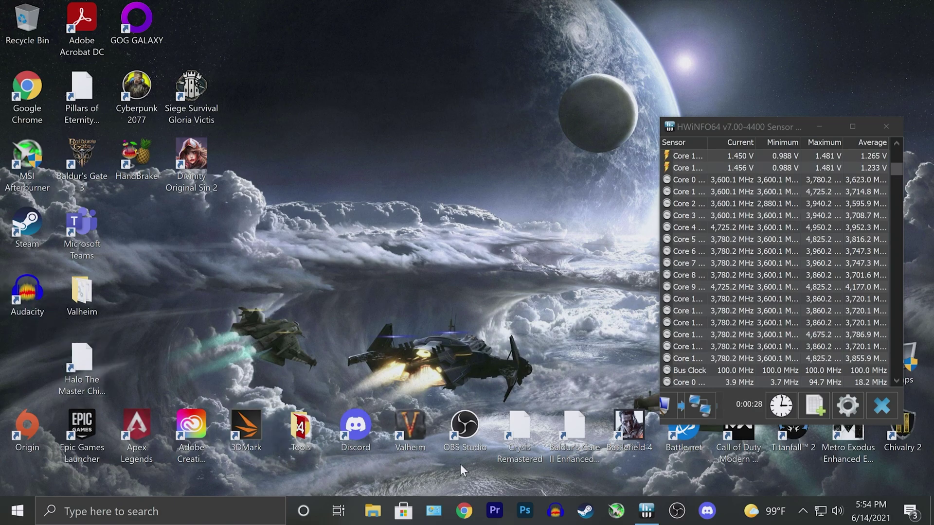
Launch Cinebench from Tools > CinebenchR23 and keep the HWiNFO64 sensor window on top.
double_click(301, 425)
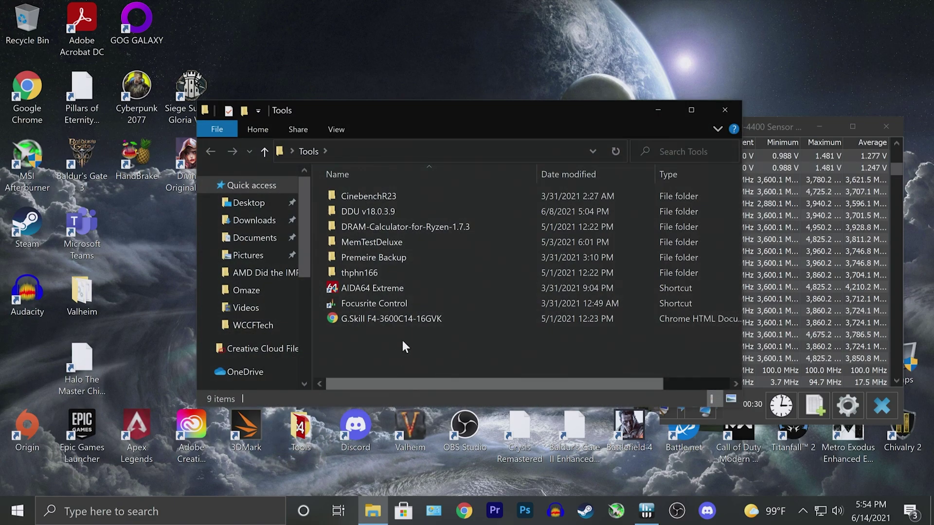
double_click(398, 198)
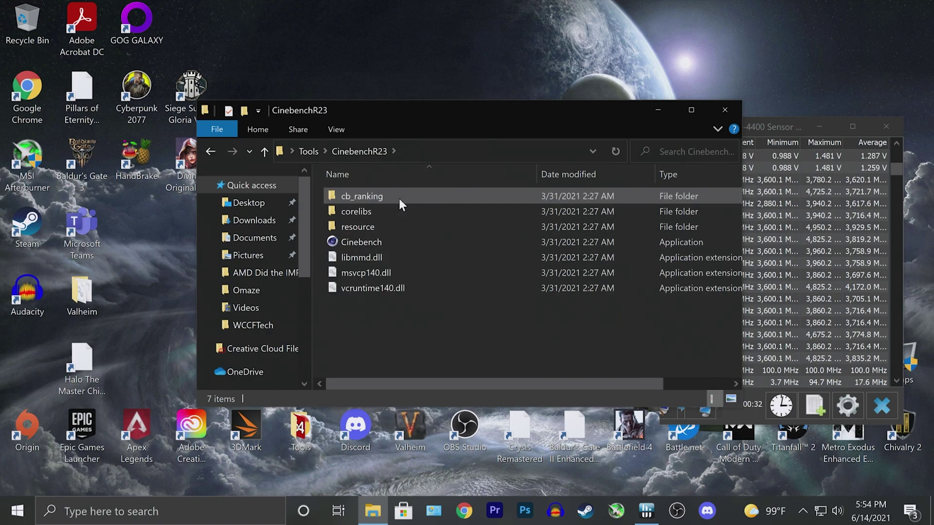
left_click(411, 242)
left_click(725, 109)
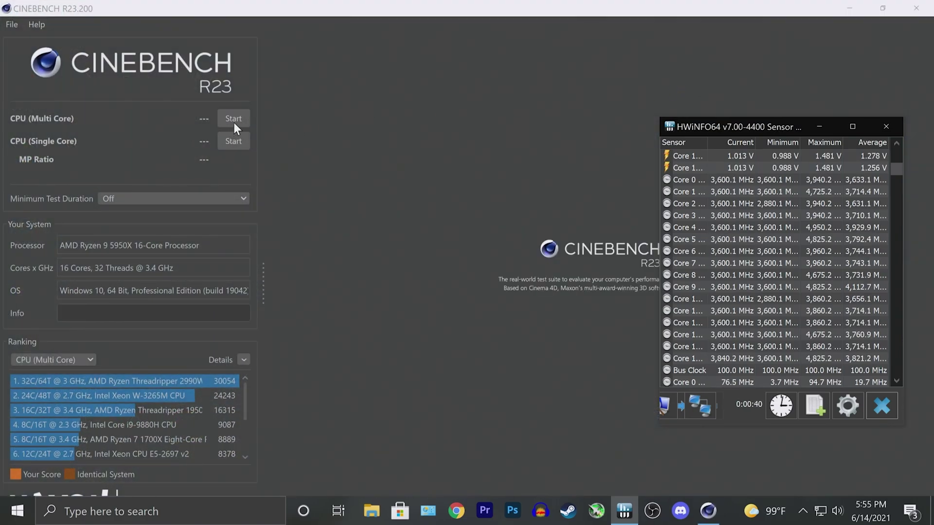
left_click(233, 122)
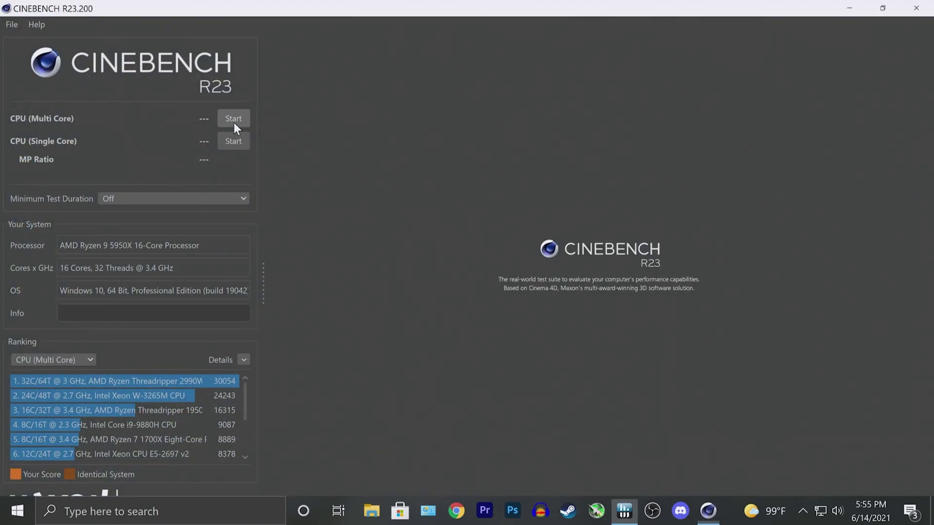
left_click(622, 511)
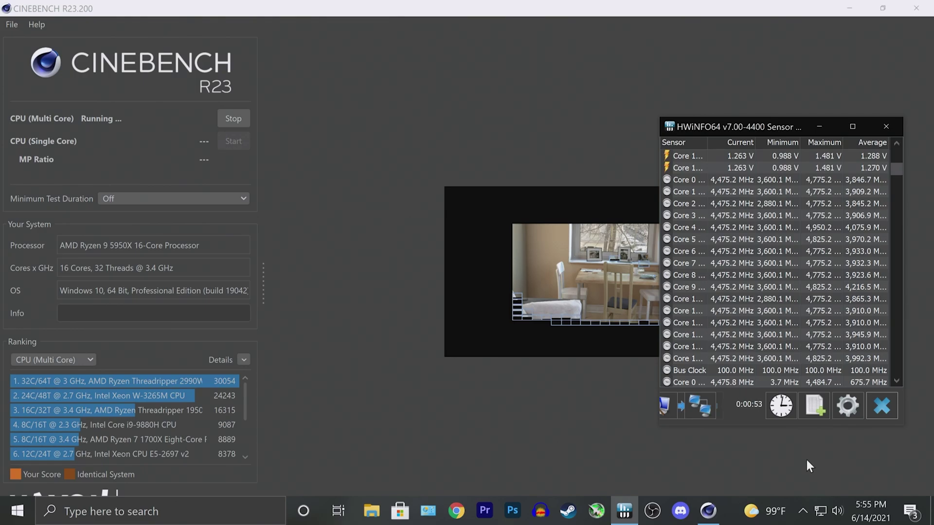
Scroll HWiNFO64 to the CPU temperature, voltage and power rows during the multi-core run.
scroll(862, 329, "down", 5)
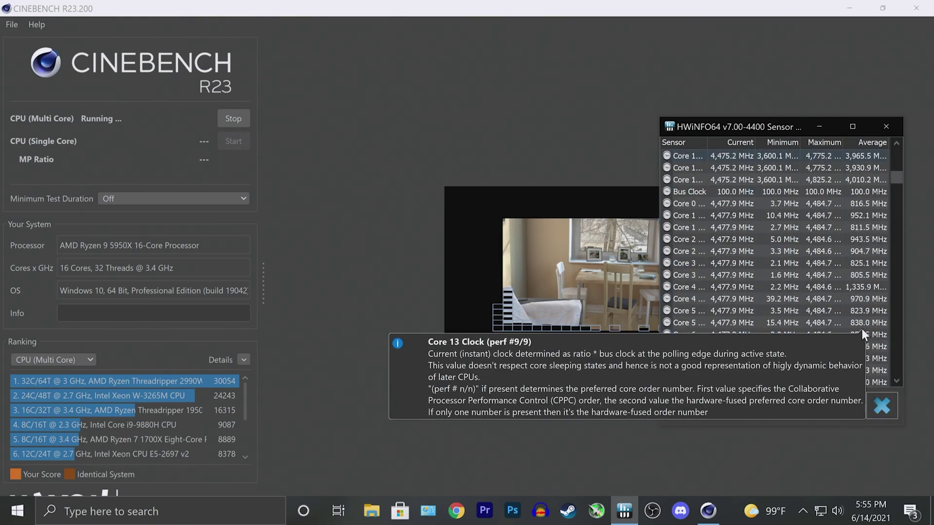
scroll(861, 329, "down", 15)
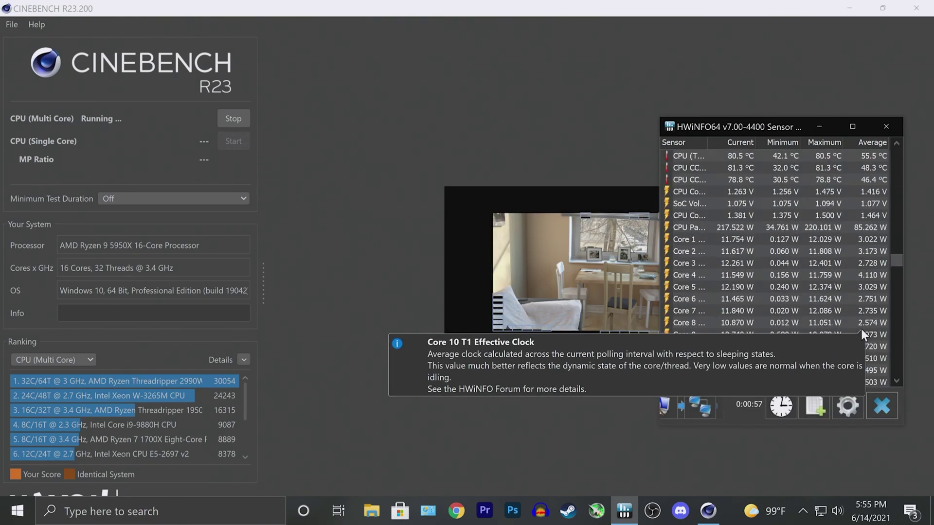
scroll(861, 329, "up", 10)
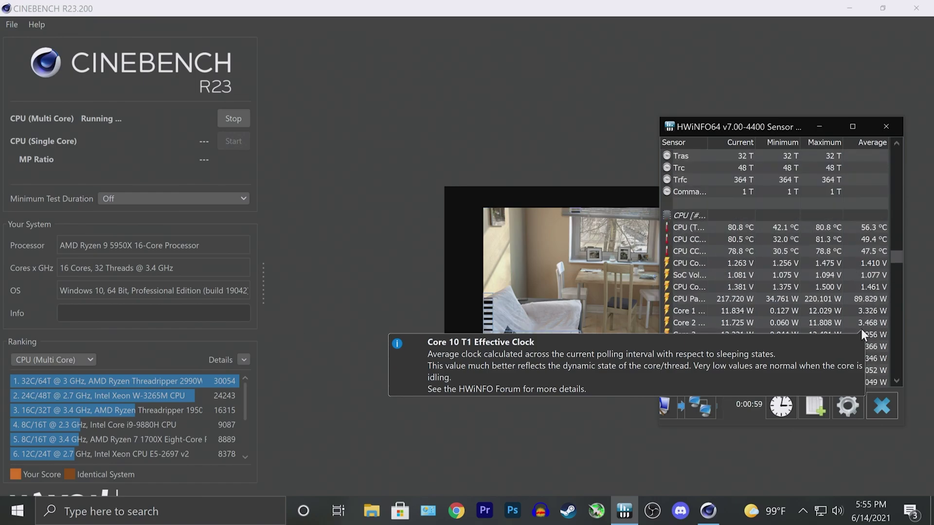
scroll(861, 329, "down", 1)
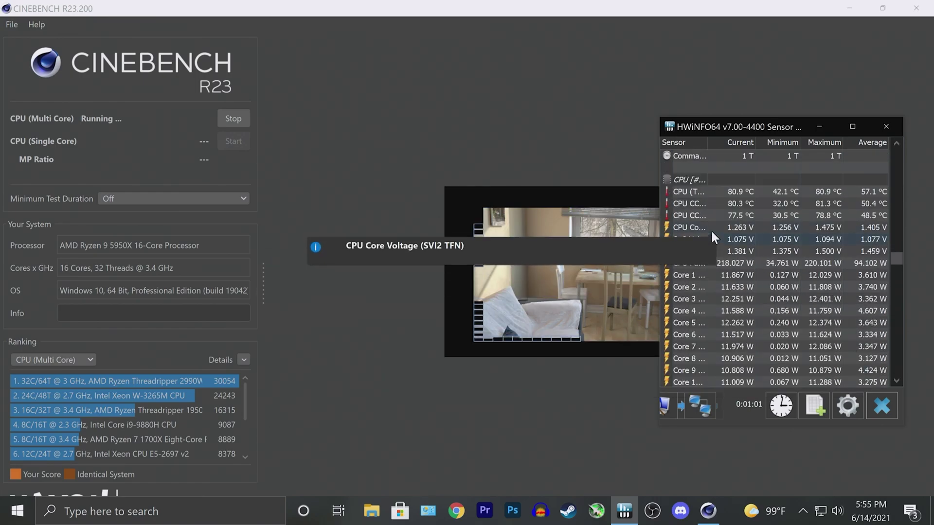